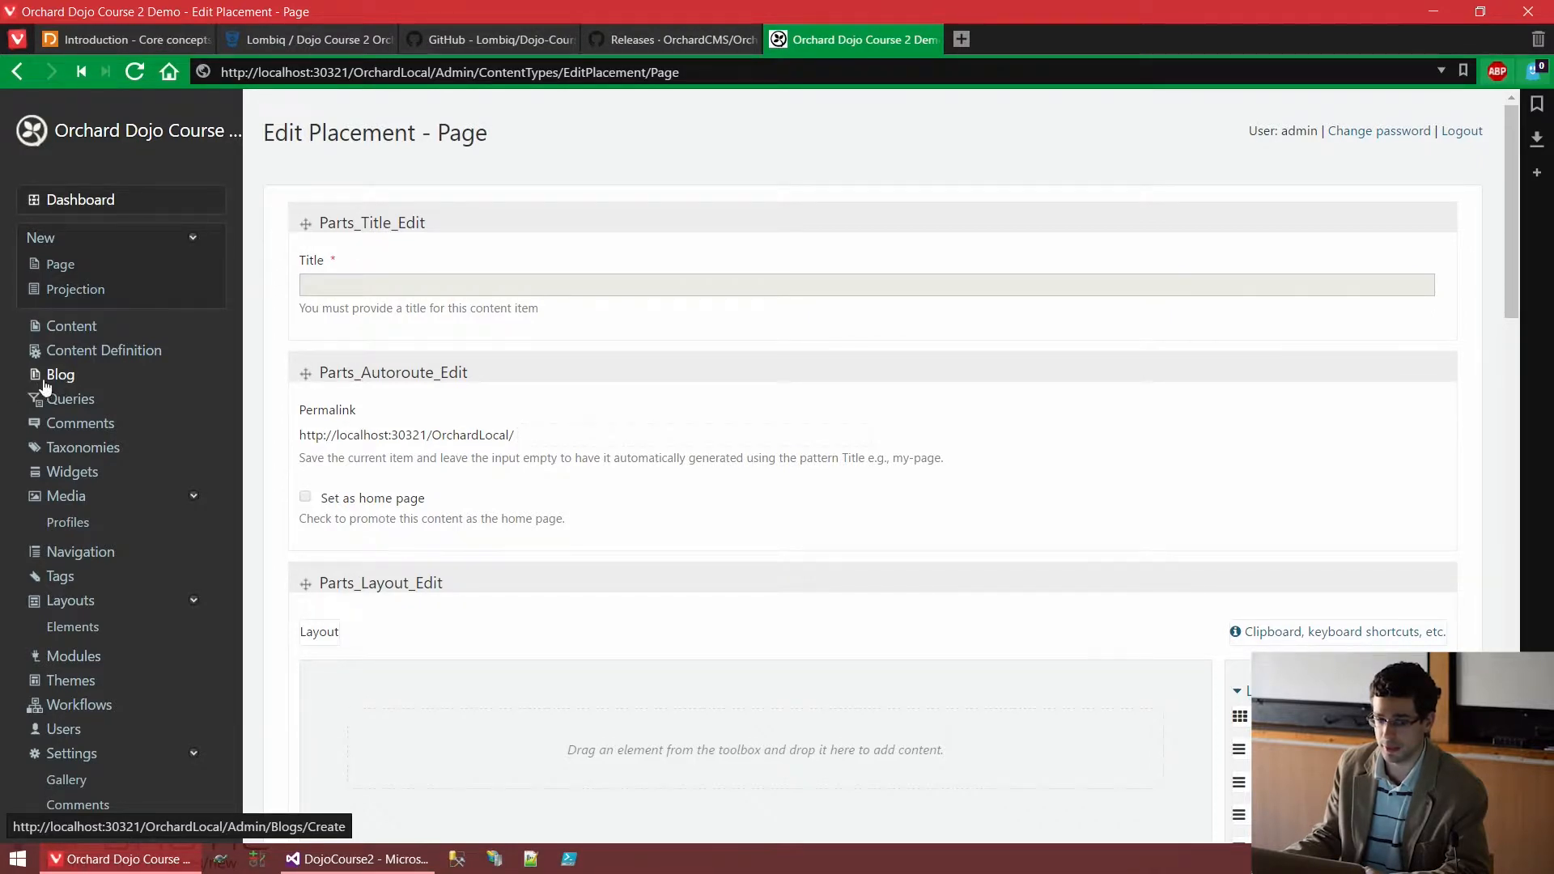
# - Start a new blog titled "Blog" with the description "This is my blog."
pyautogui.click(49, 379)
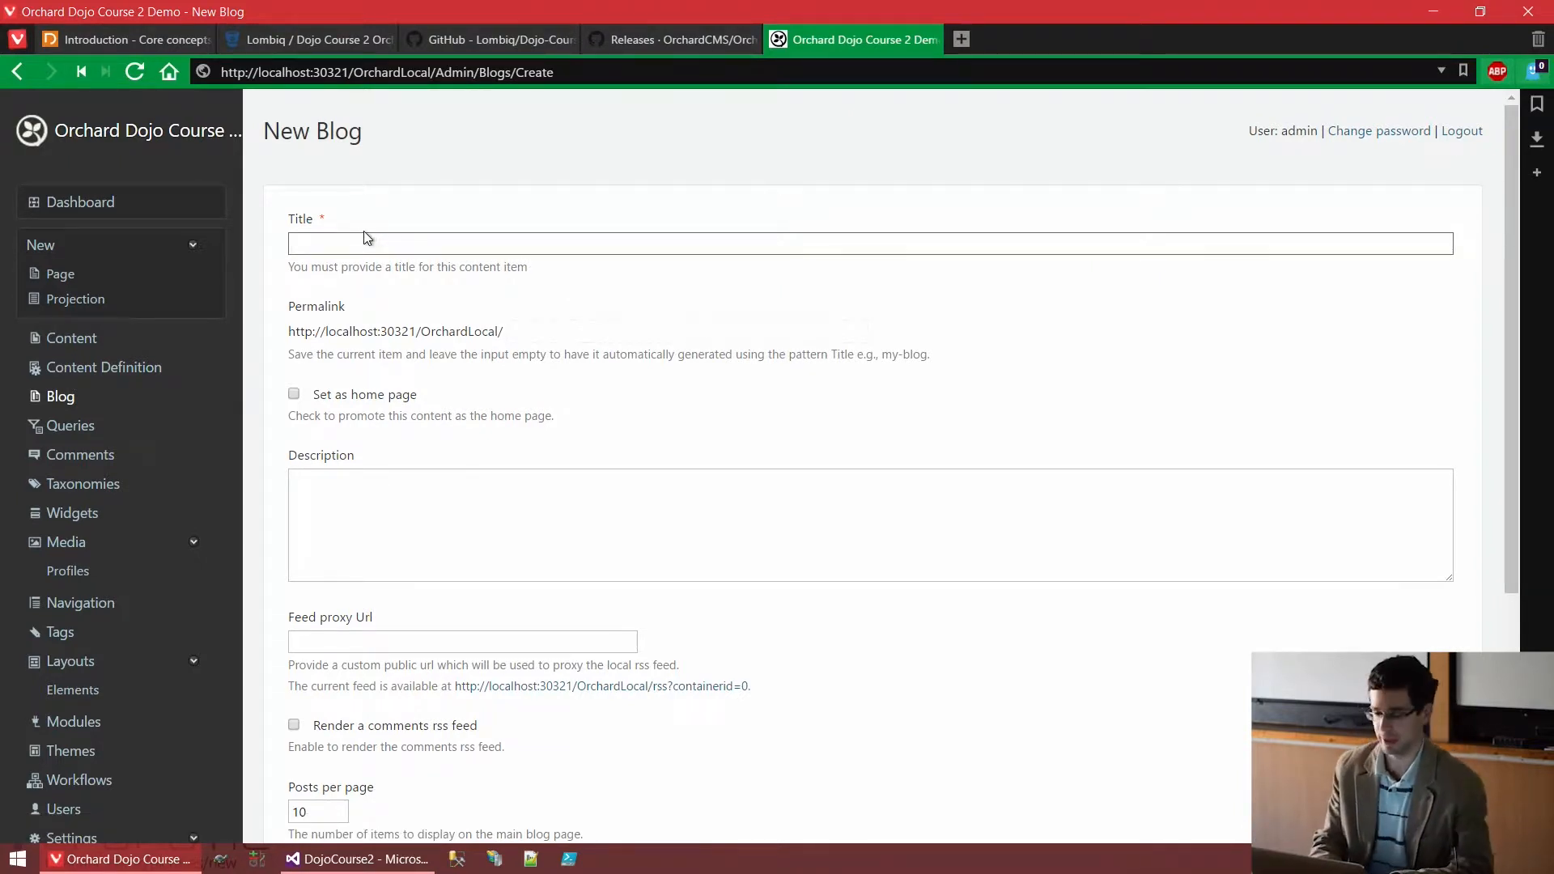
pyautogui.write('Blog')
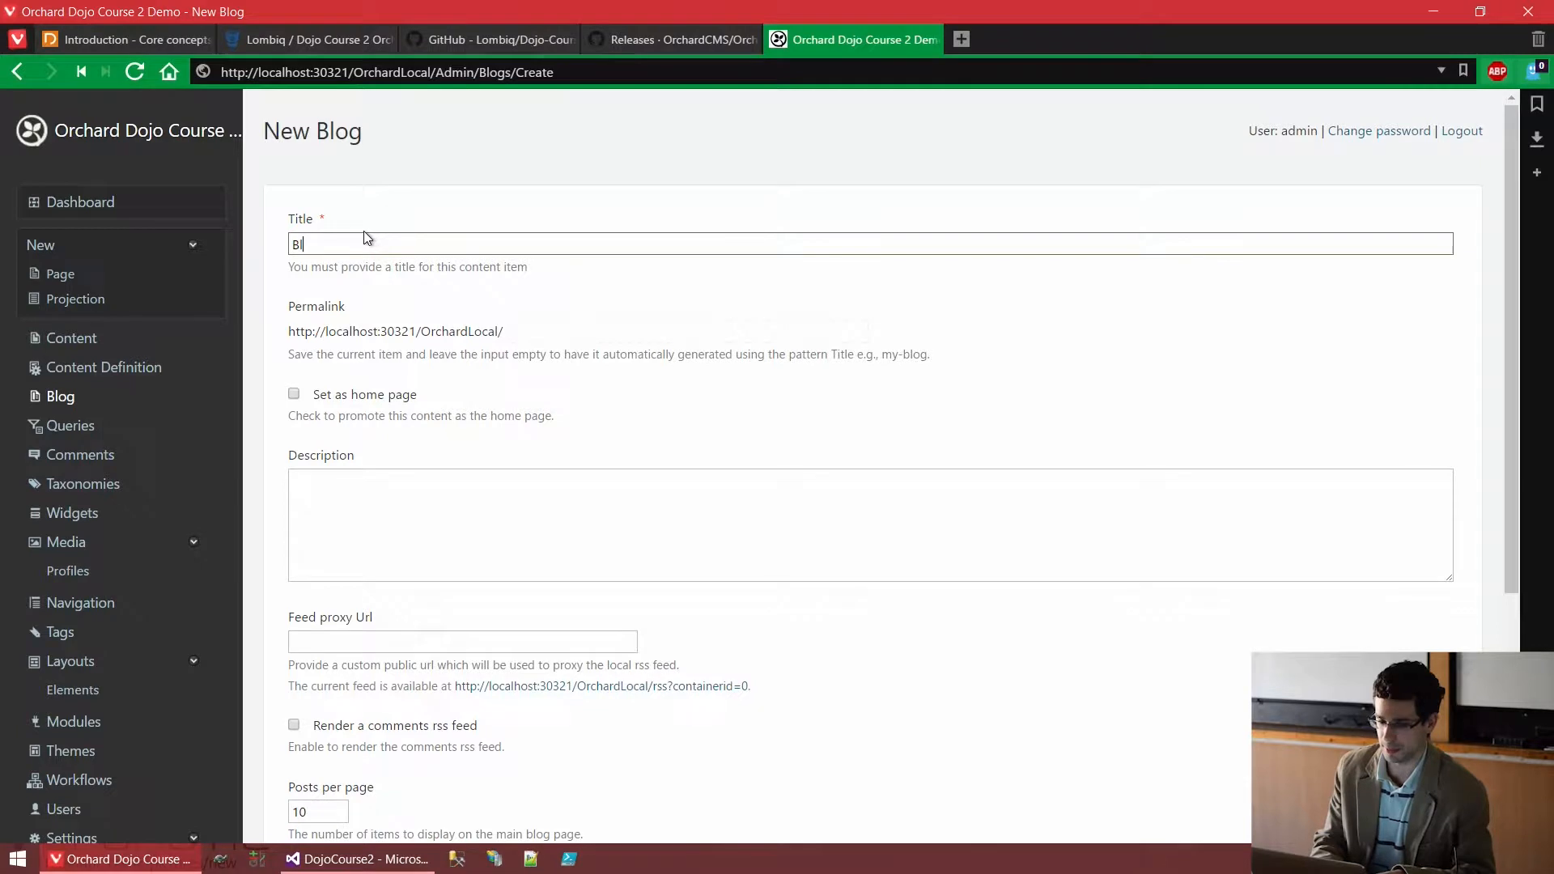
pyautogui.click(511, 495)
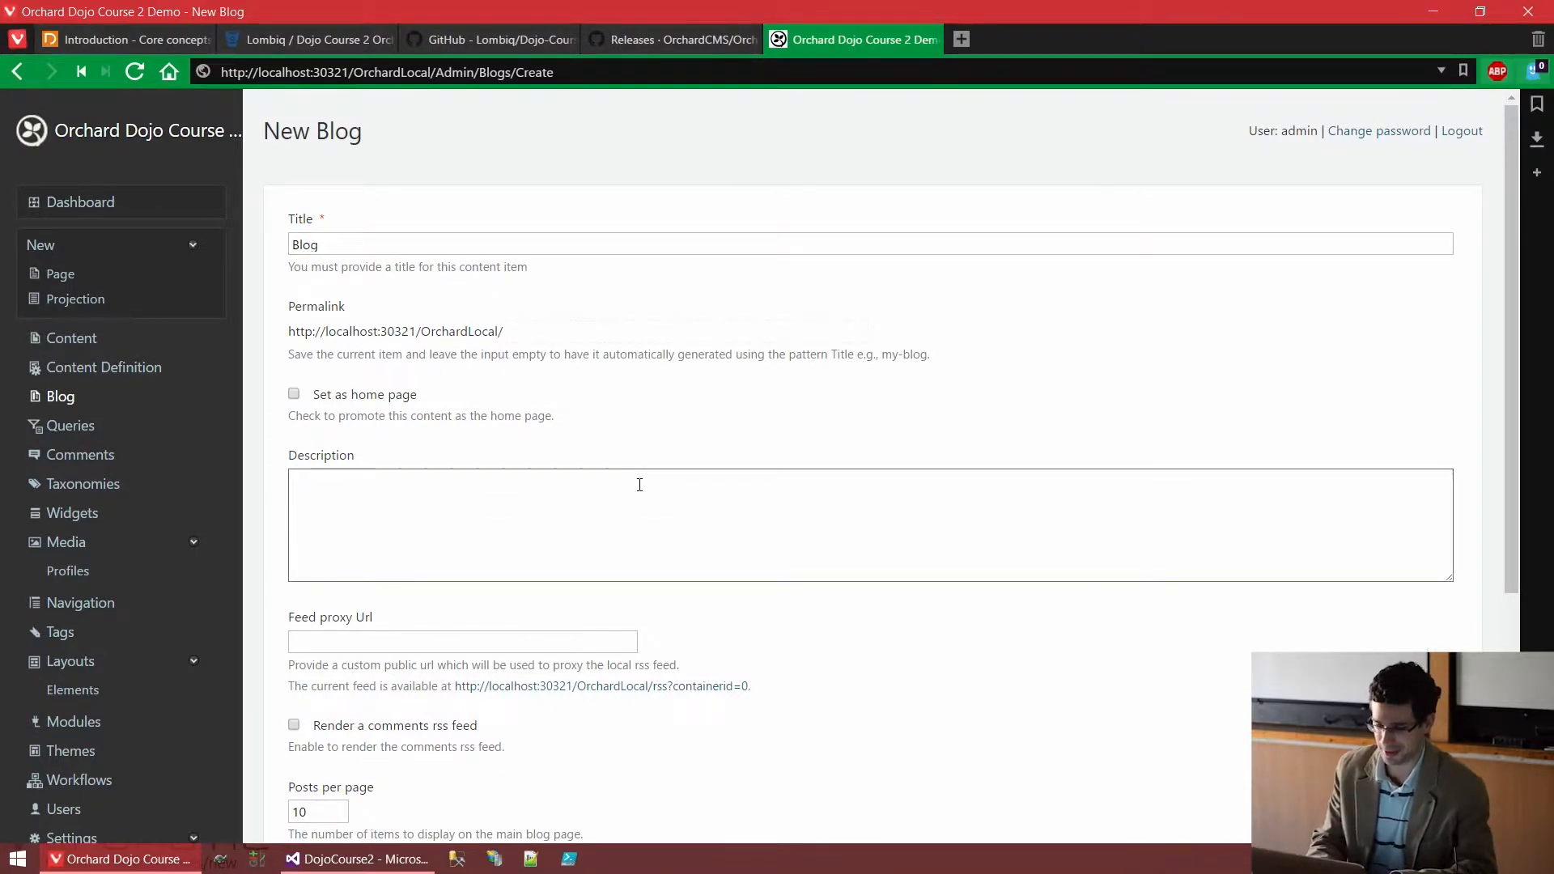
pyautogui.write('T')
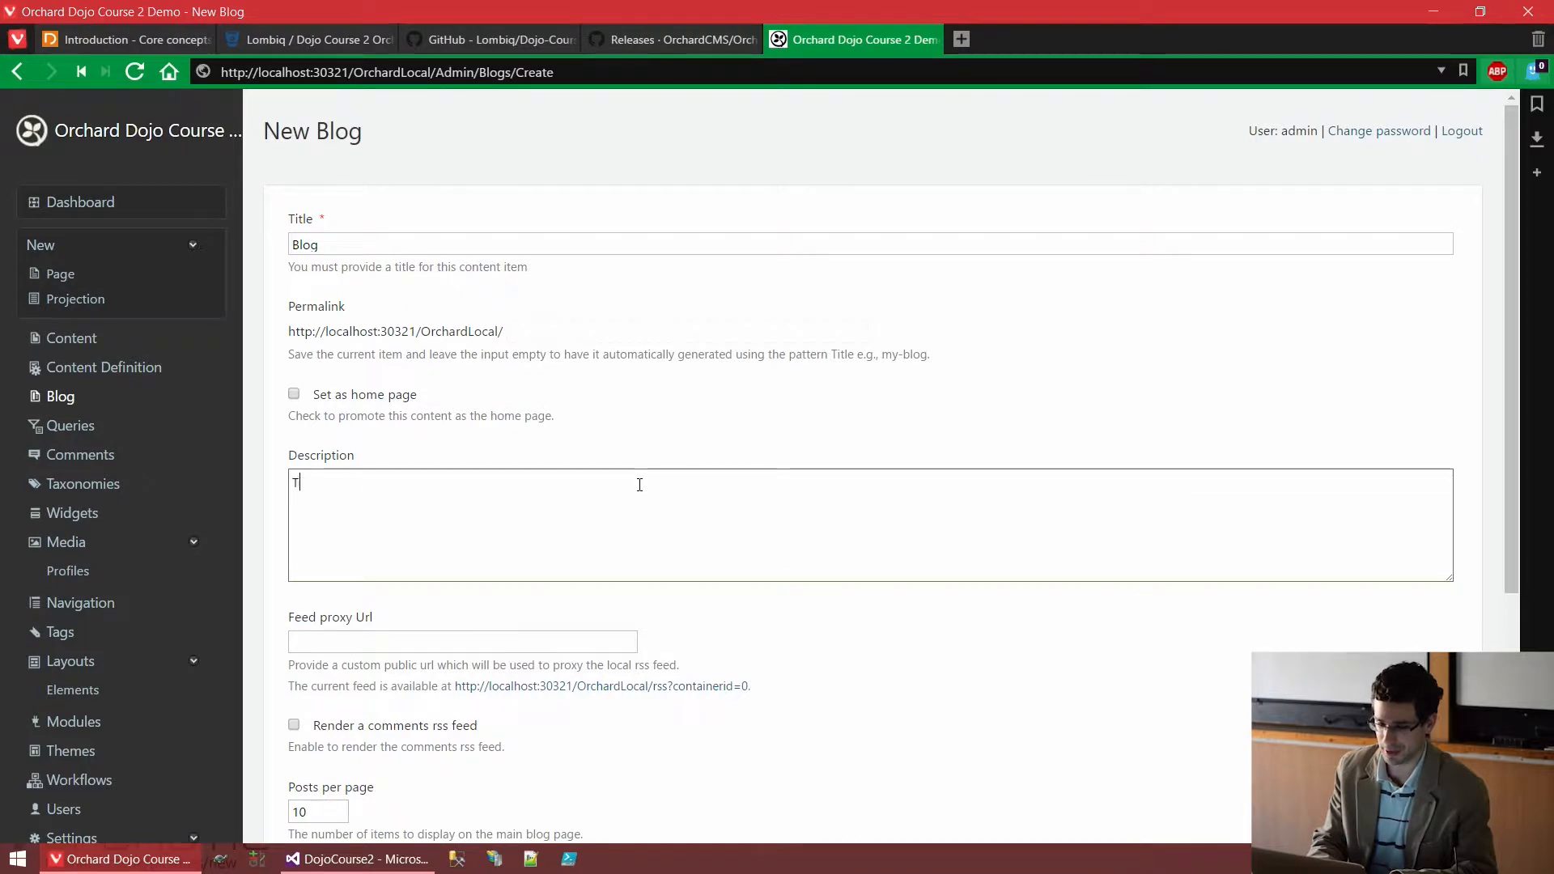
pyautogui.write('his is my ')
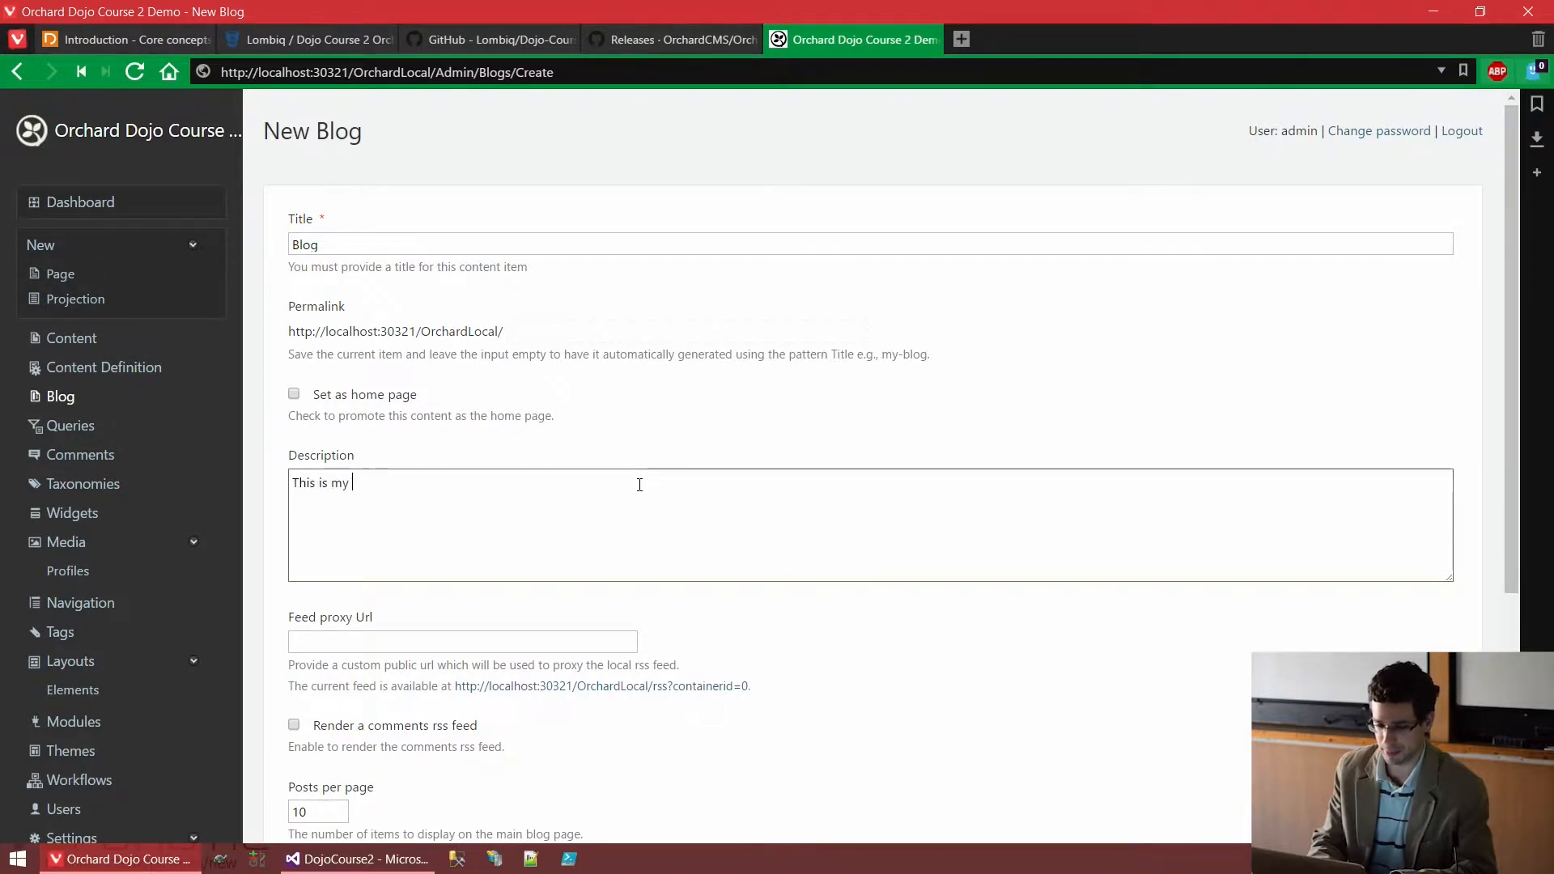
pyautogui.write('blog.')
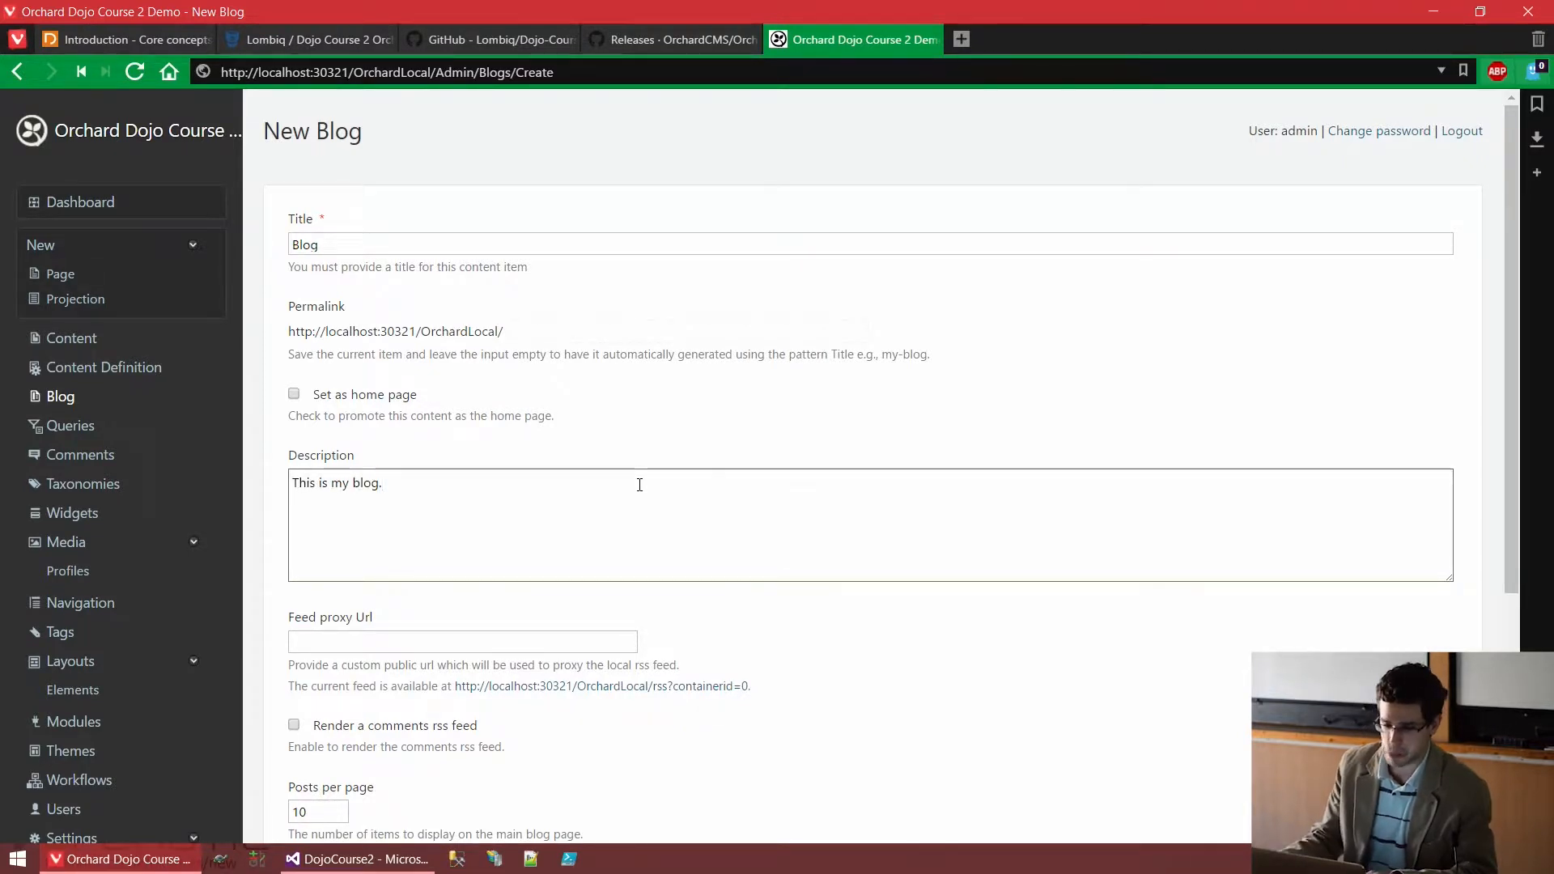
pyautogui.scroll(-1, 640, 484)
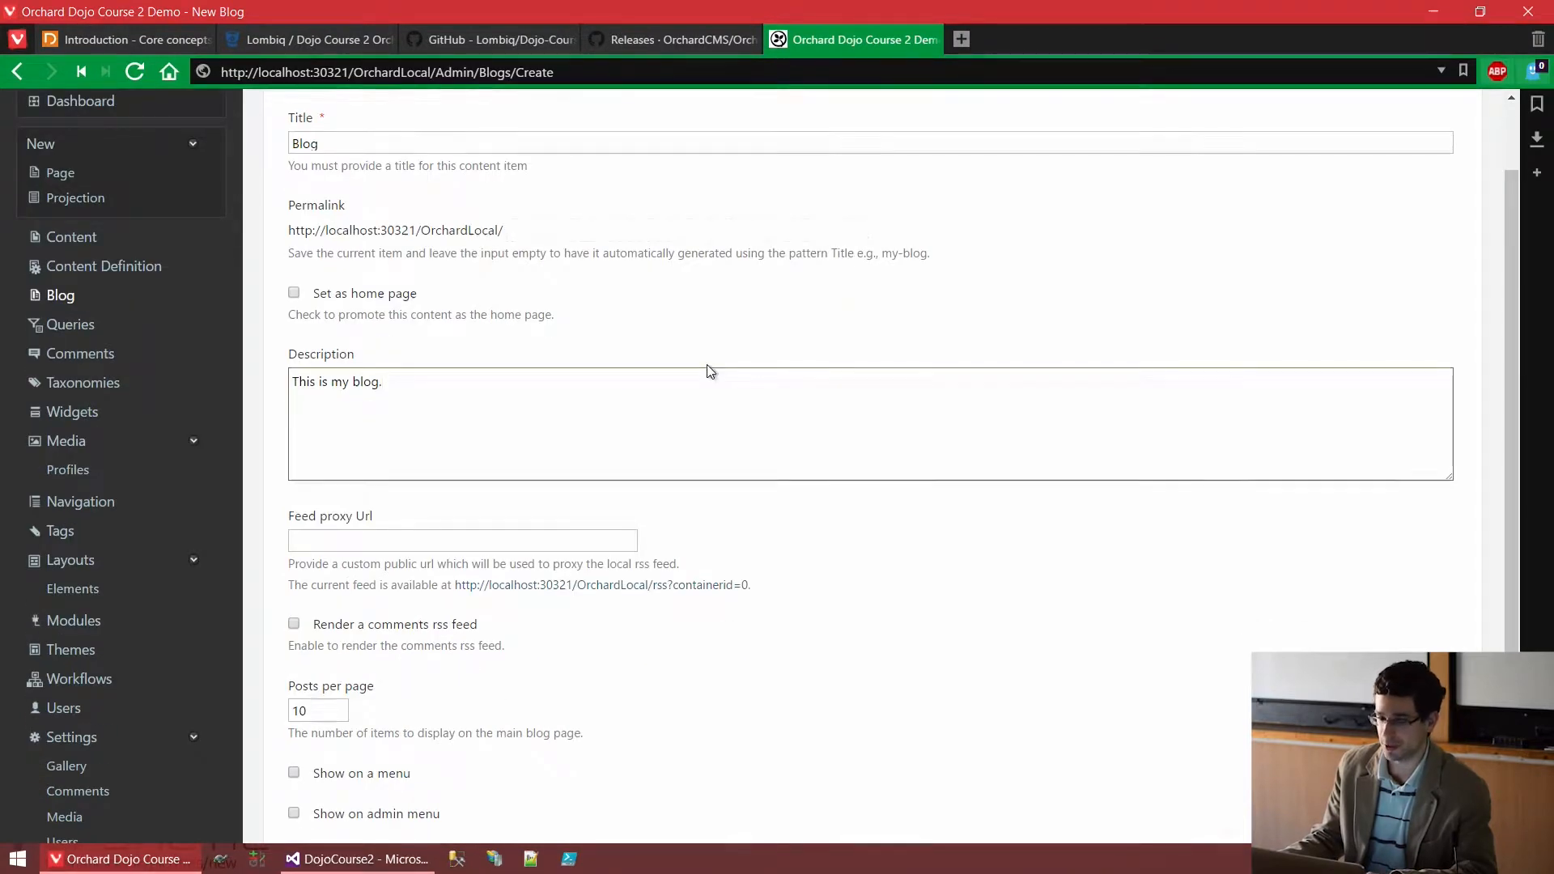
pyautogui.scroll(1, 557, 277)
pyautogui.click(304, 219)
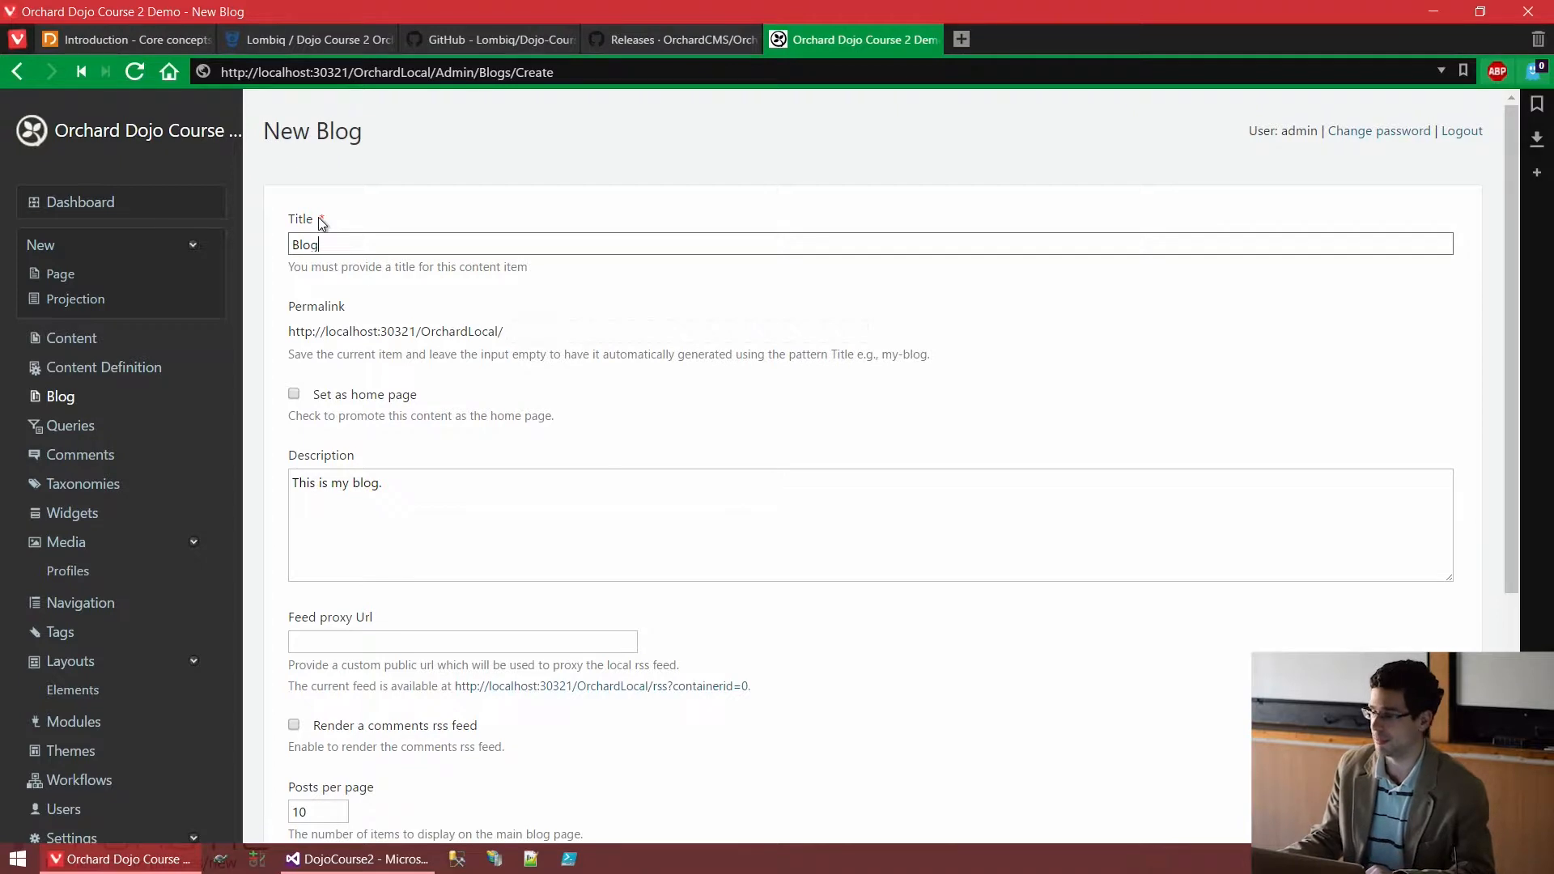
pyautogui.doubleClick(320, 315)
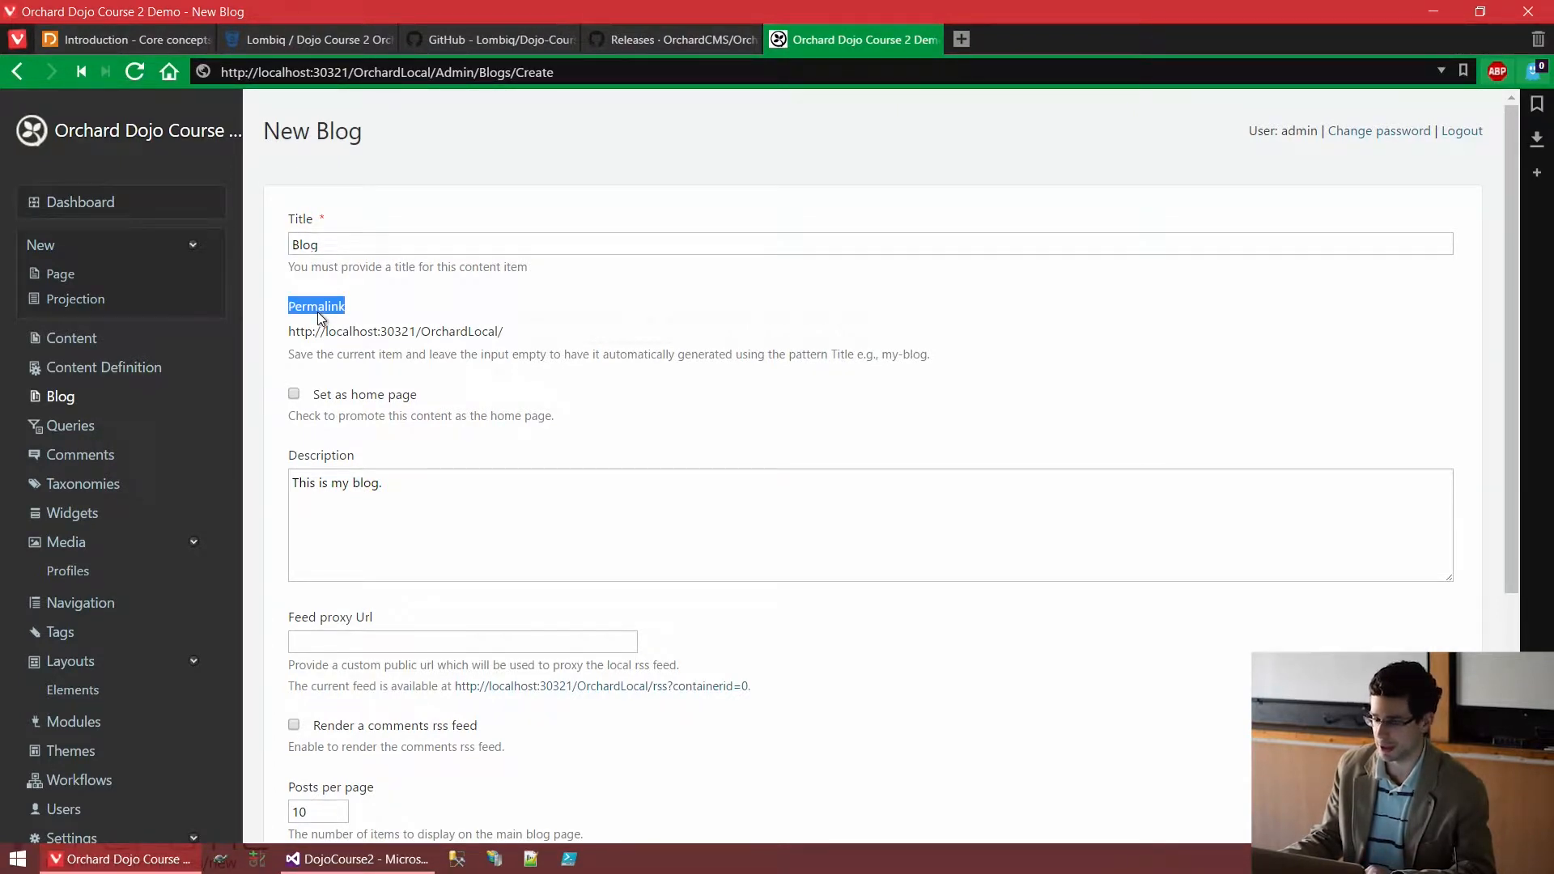
pyautogui.click(746, 323)
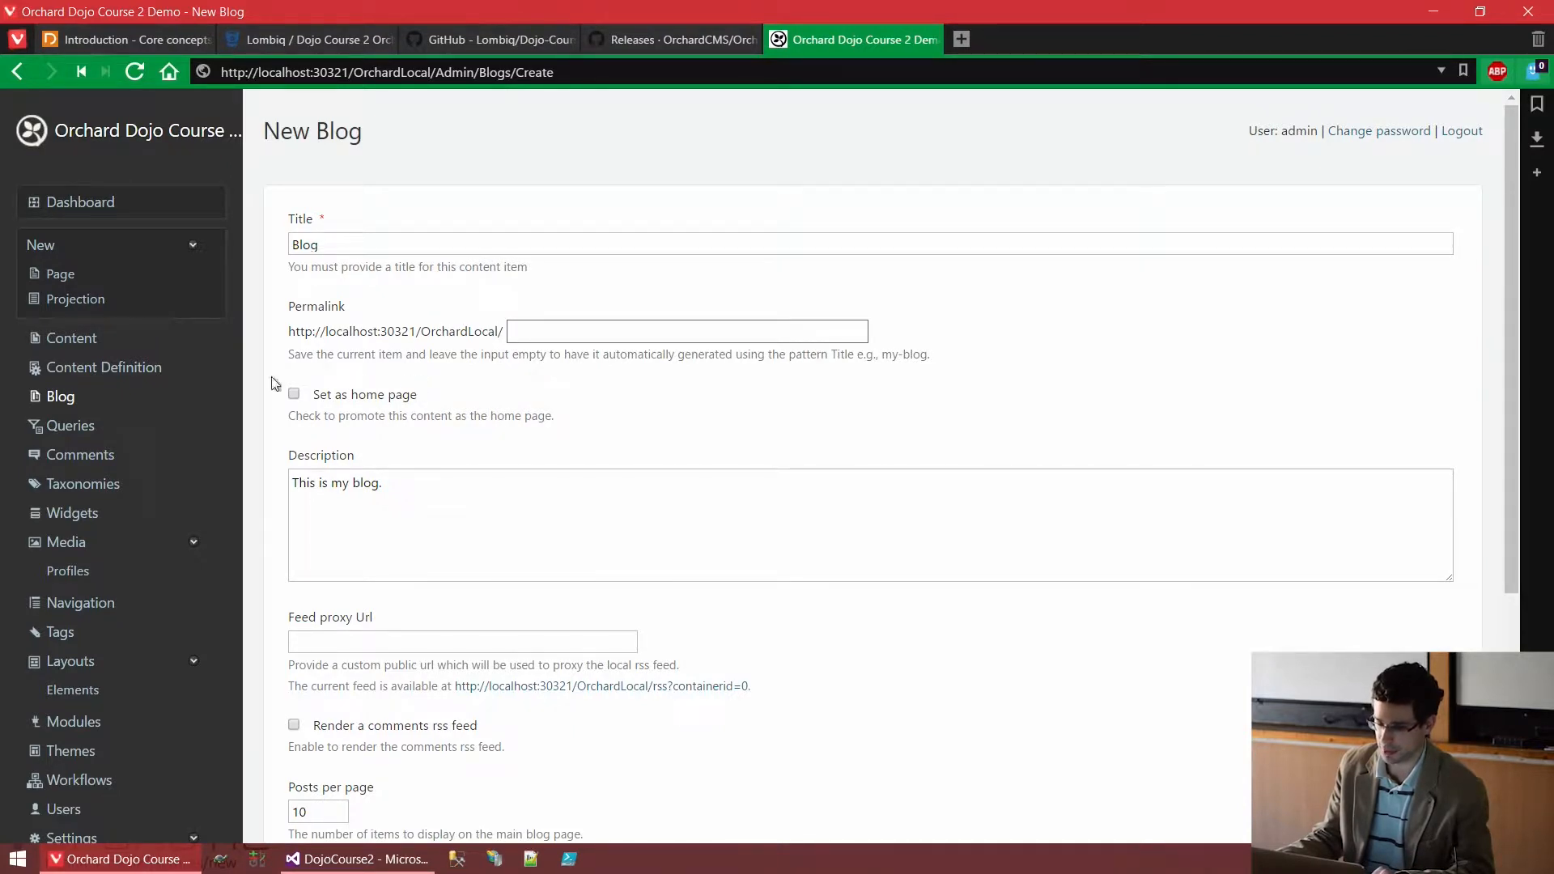
# - Set the new blog to show on the Main Menu with the menu text "Blog"
pyautogui.scroll(-1, 477, 385)
pyautogui.scroll(-1, 473, 380)
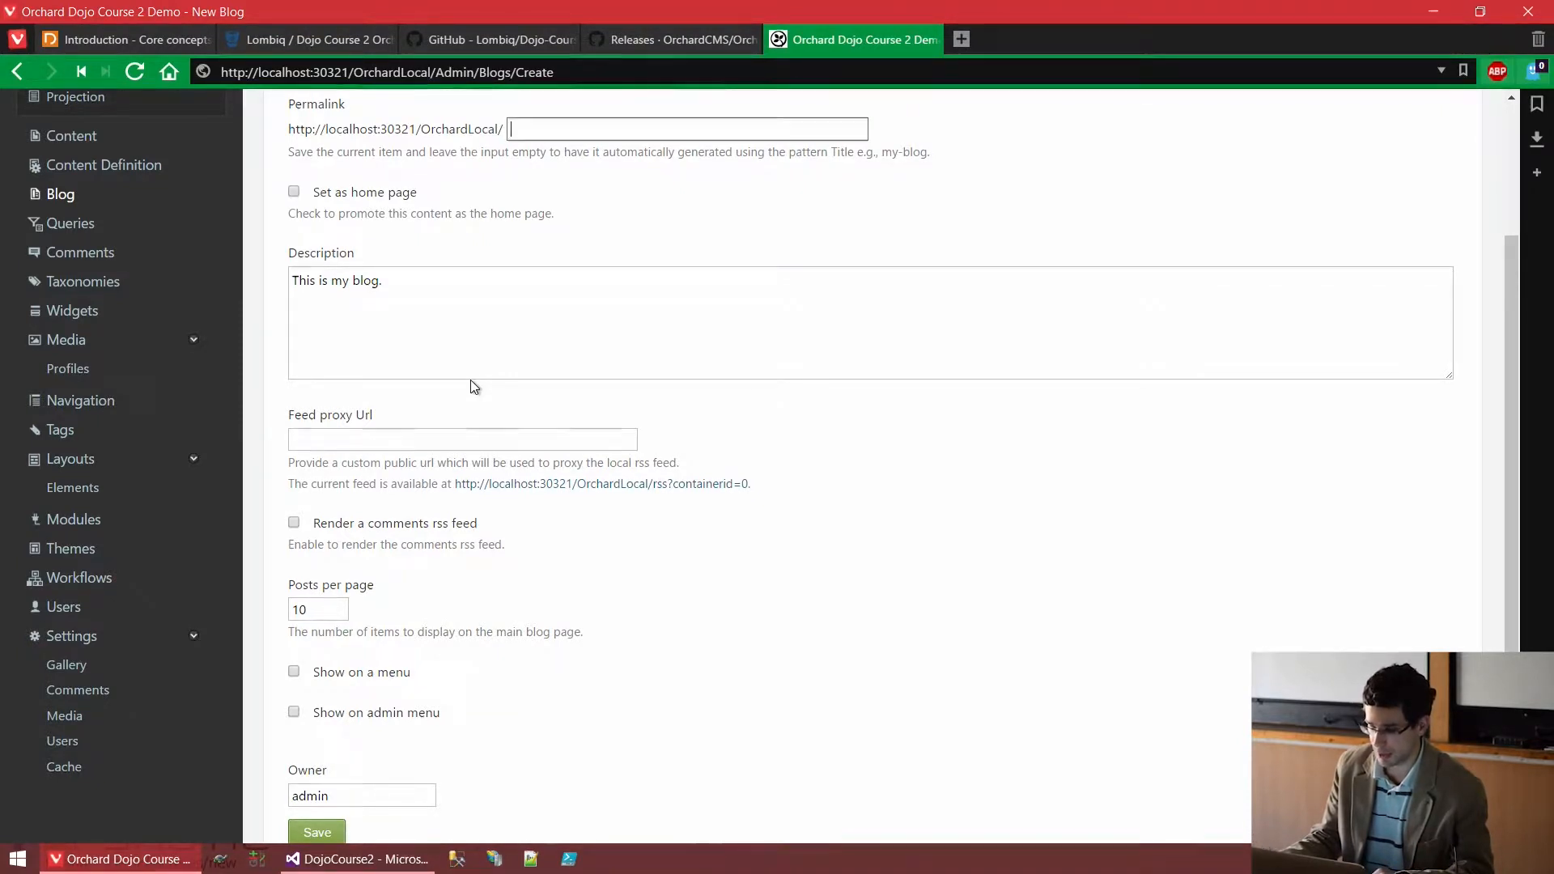
pyautogui.scroll(-2, 542, 490)
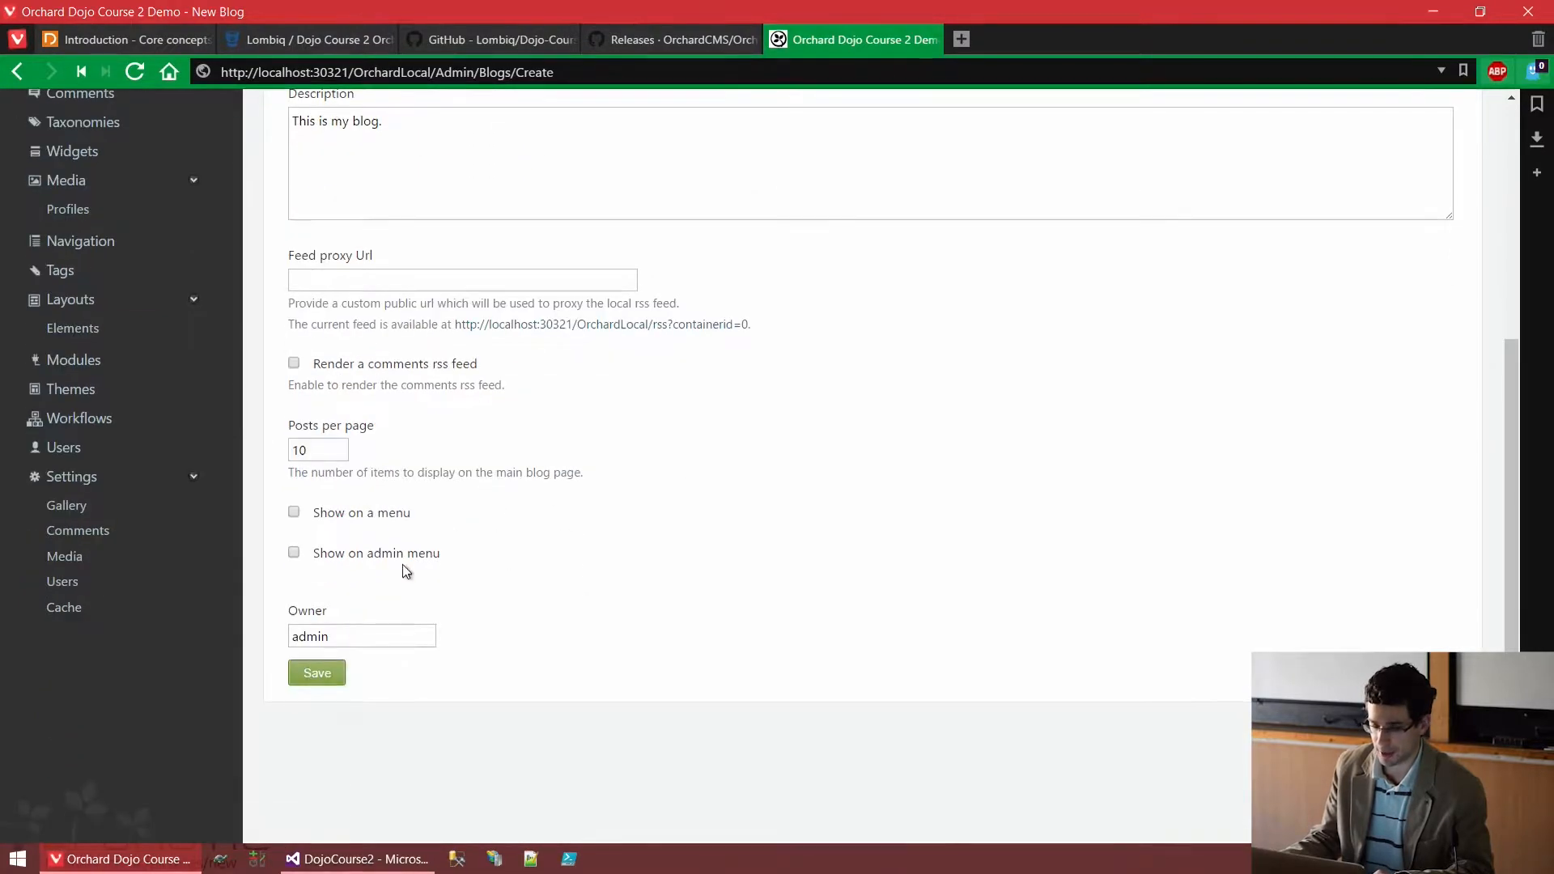
pyautogui.click(395, 520)
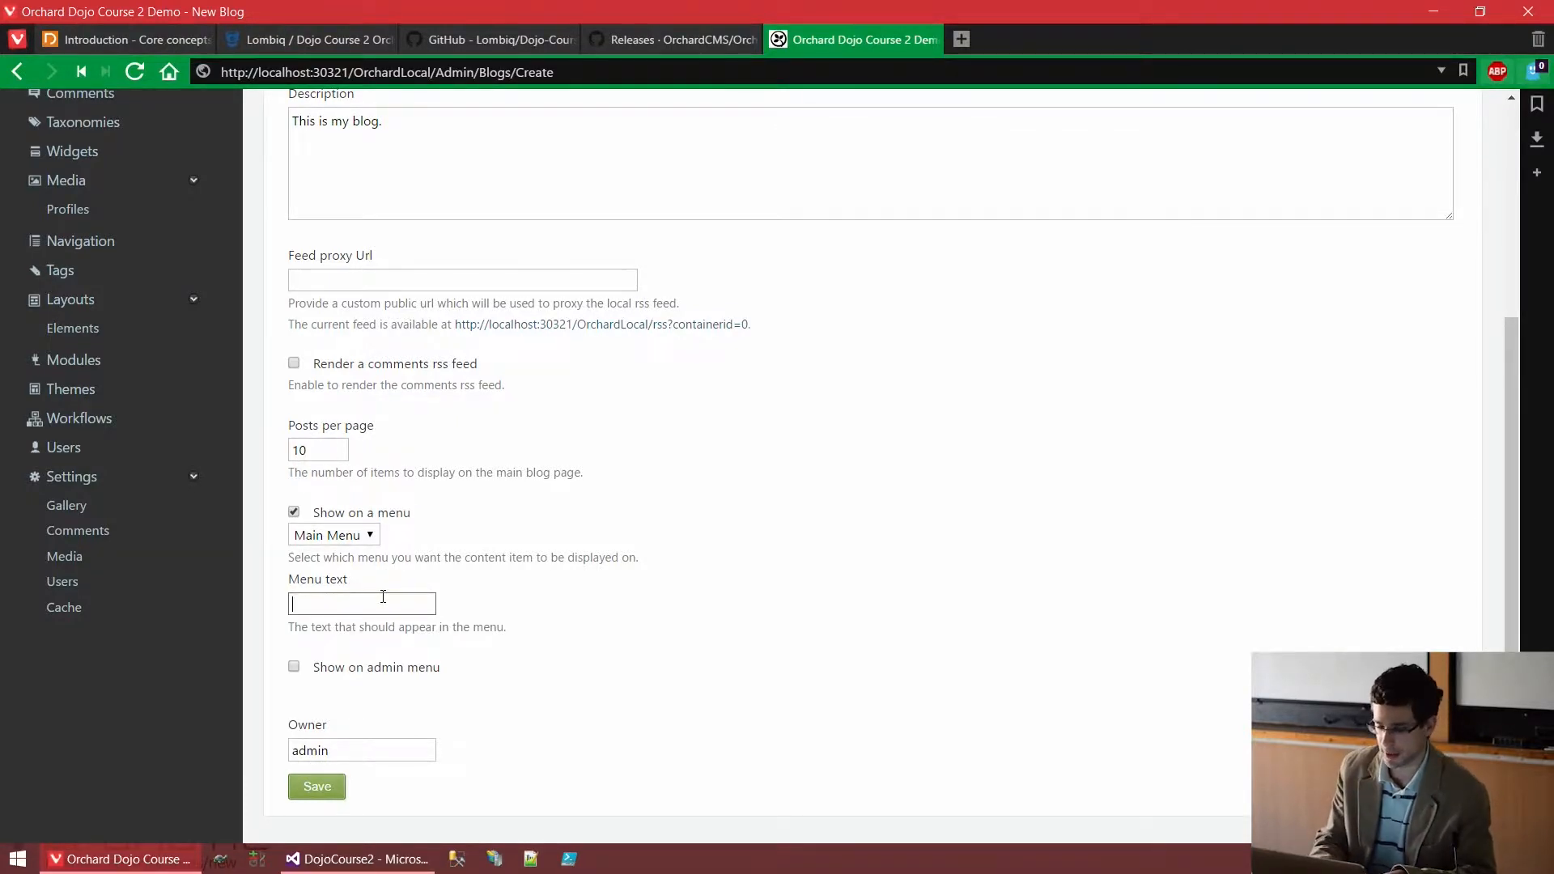
pyautogui.write('Blog')
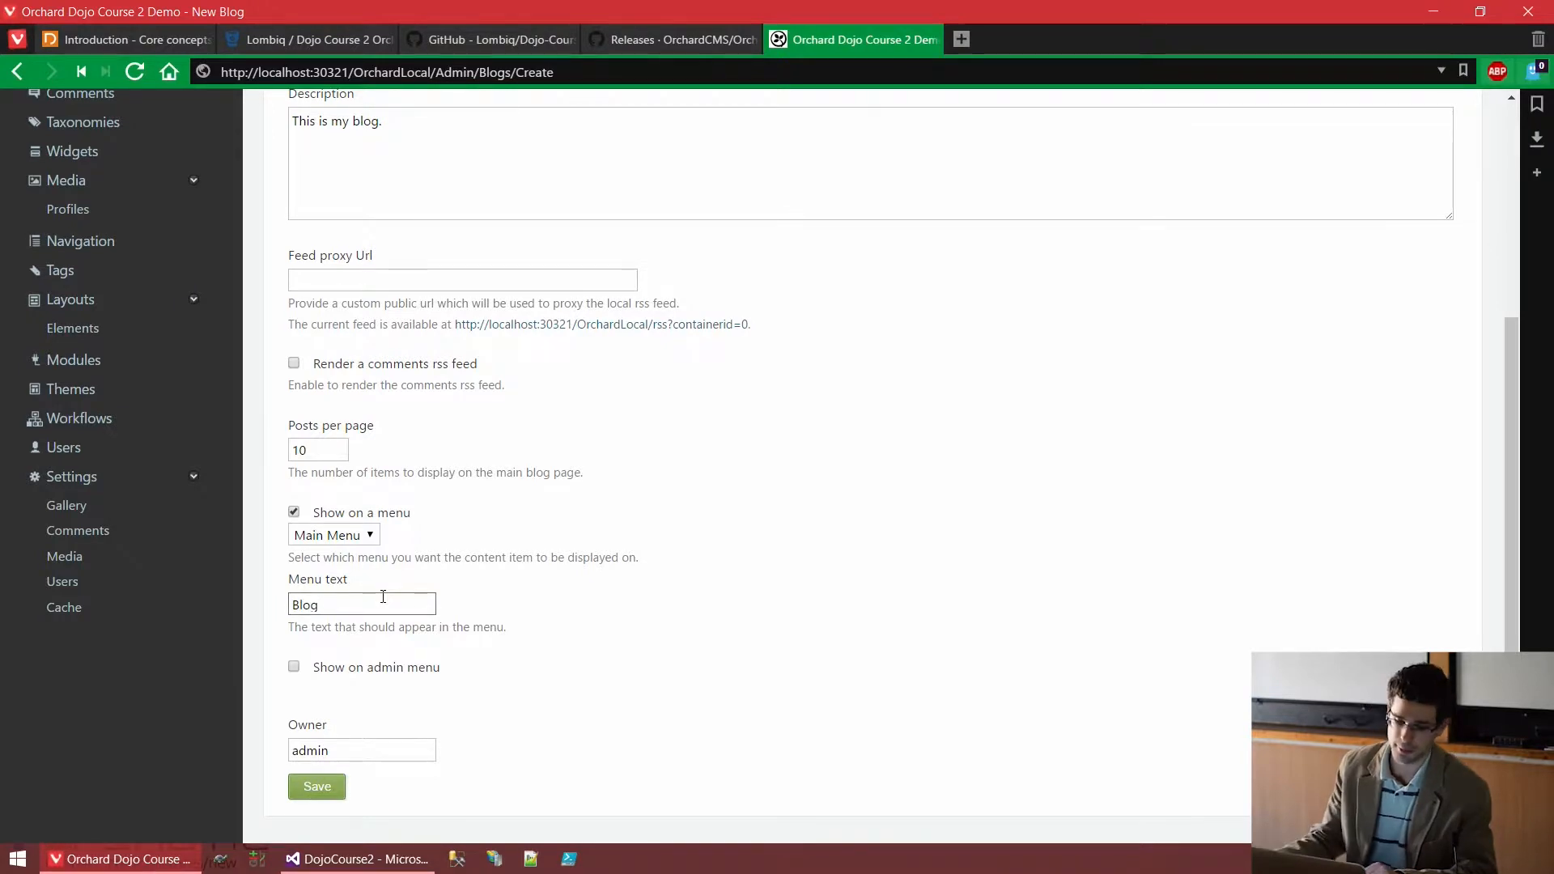
# - Open the content definitions in a separate browser tab, filter the types for "page" and view the Page type's settings
pyautogui.scroll(-2, 514, 506)
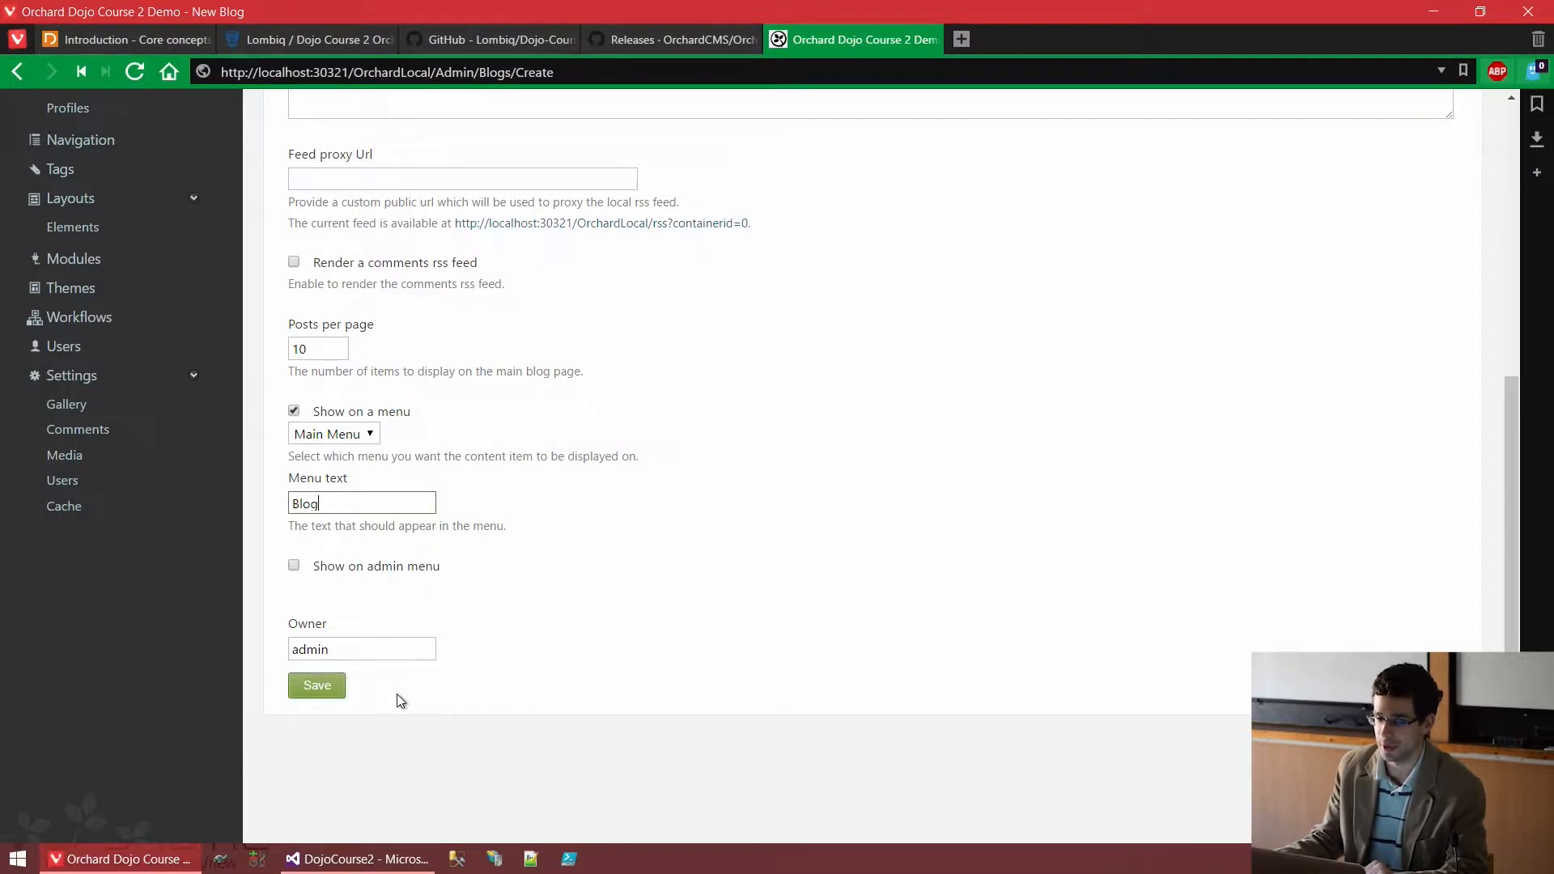
pyautogui.scroll(4, 438, 526)
pyautogui.scroll(2, 438, 526)
pyautogui.middleClick(104, 367)
pyautogui.click(998, 36)
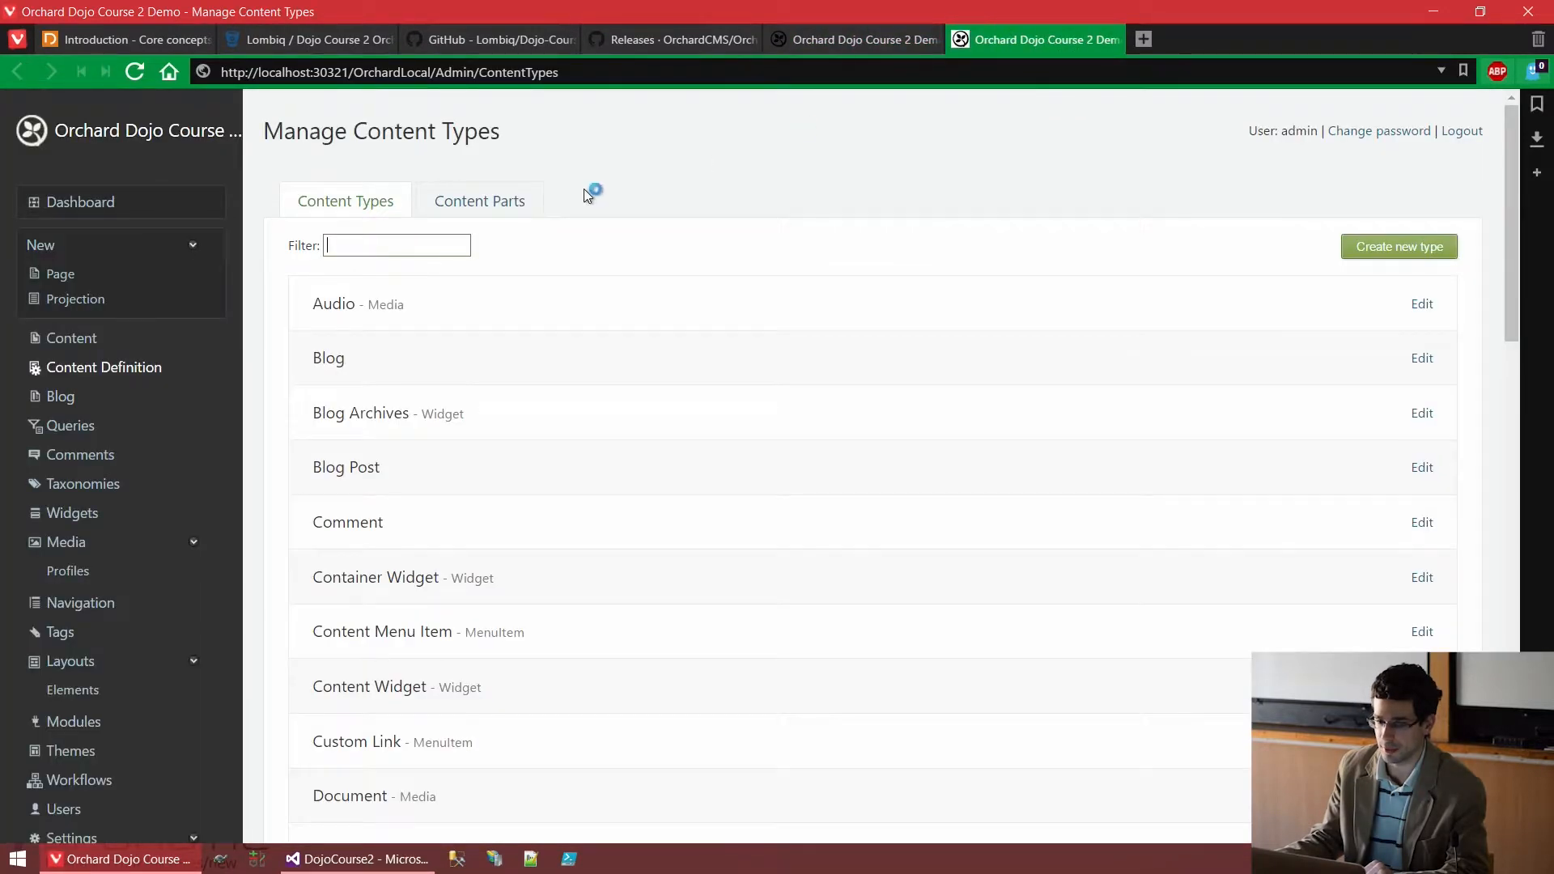
pyautogui.write('page')
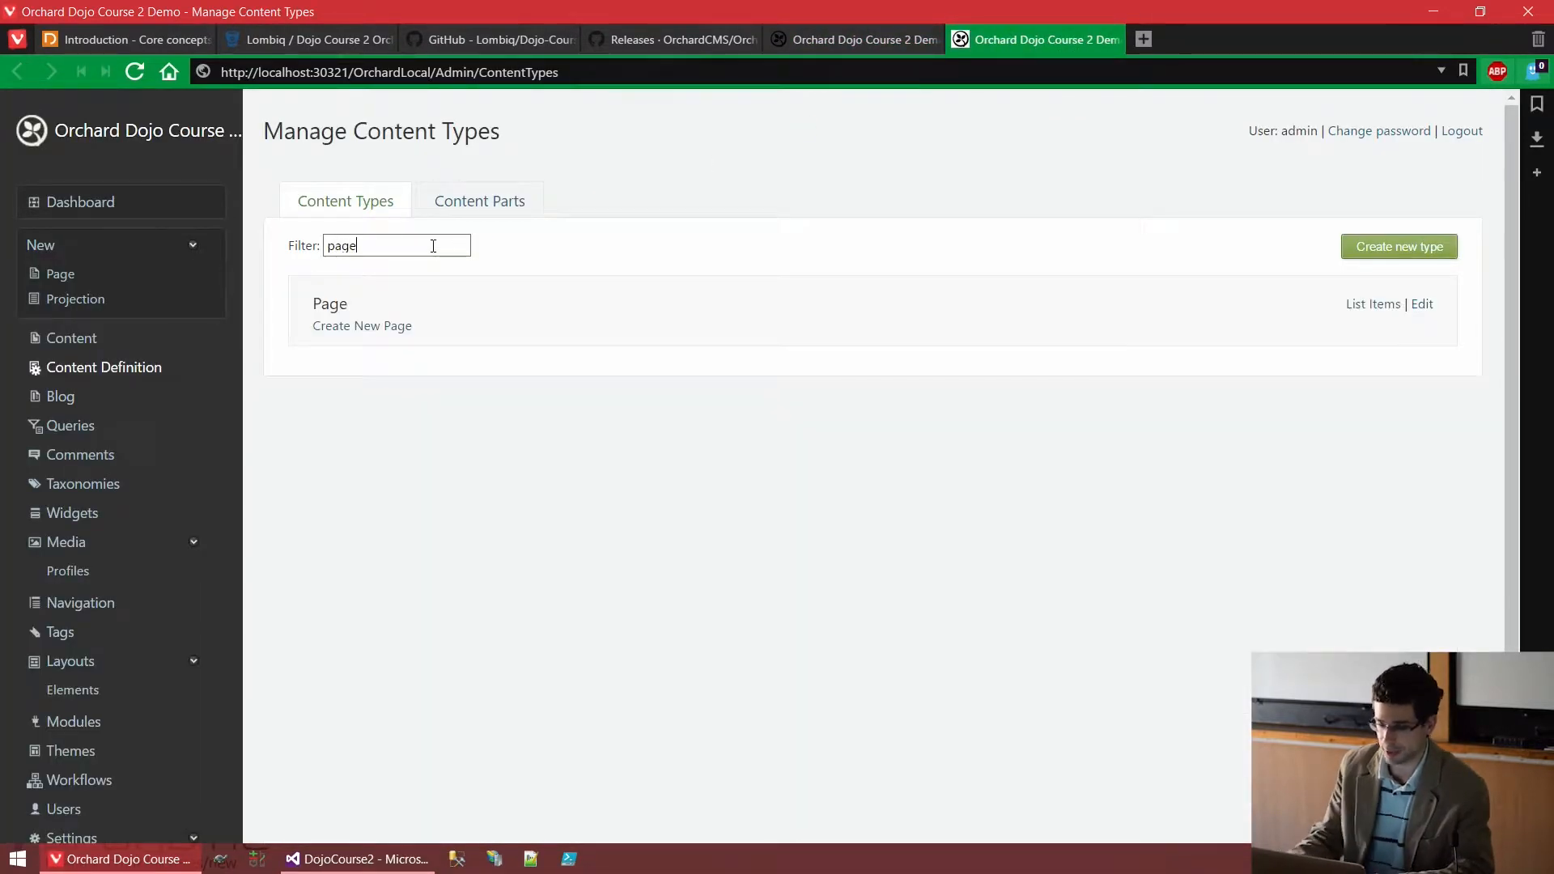
pyautogui.click(1423, 305)
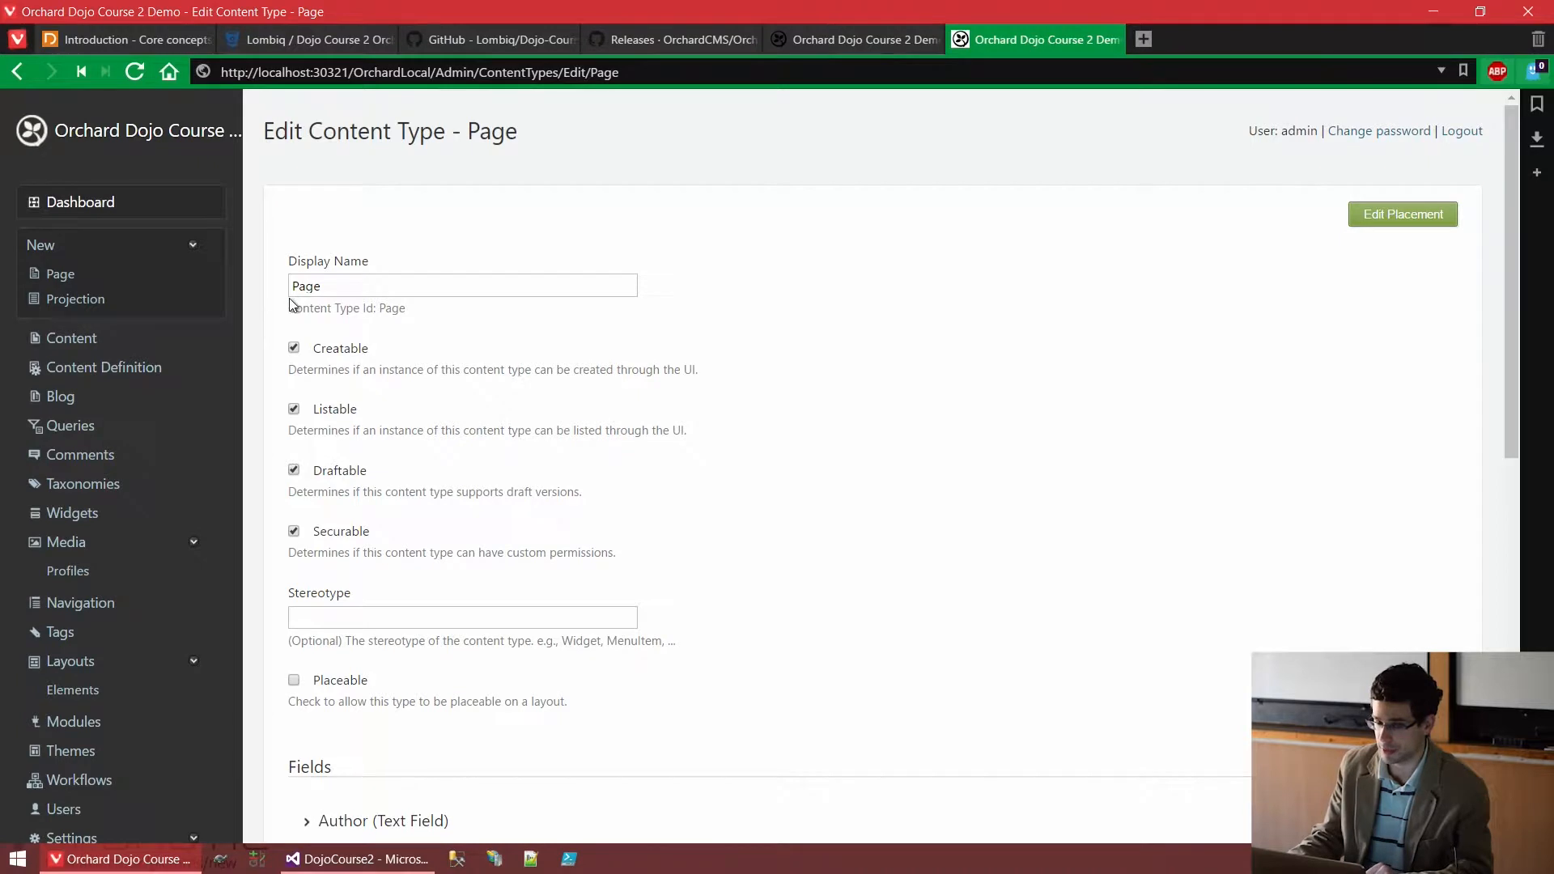
# - Return to the content type list, filter it for "blog" and examine the Blog type's Draftable and Creatable settings
pyautogui.click(17, 71)
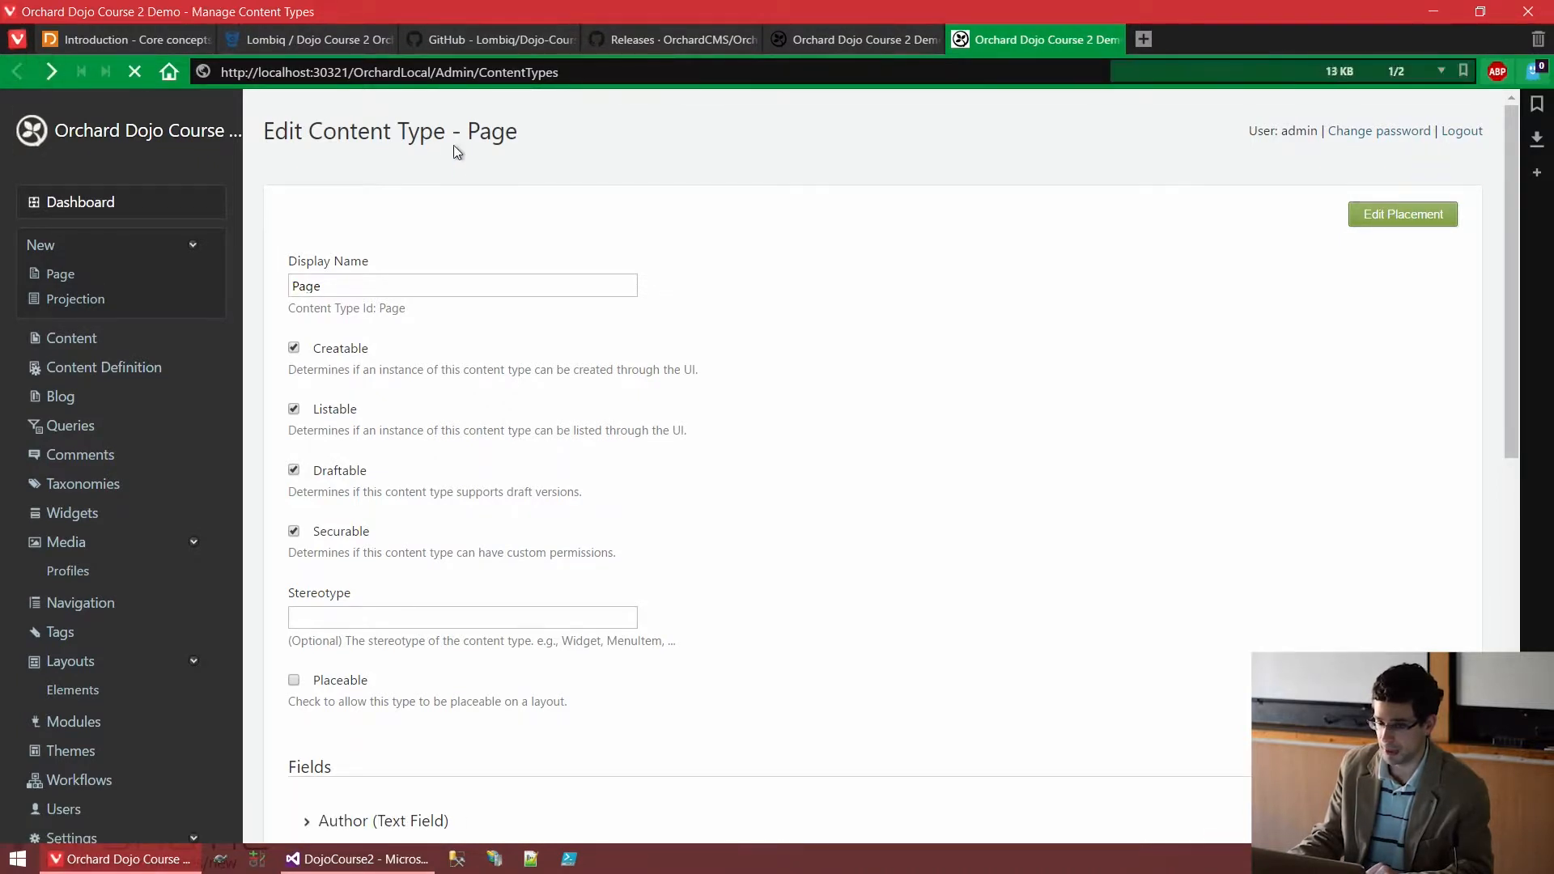
pyautogui.click(395, 245)
pyautogui.hotkey('ctrl', 'a')
pyautogui.write('blog')
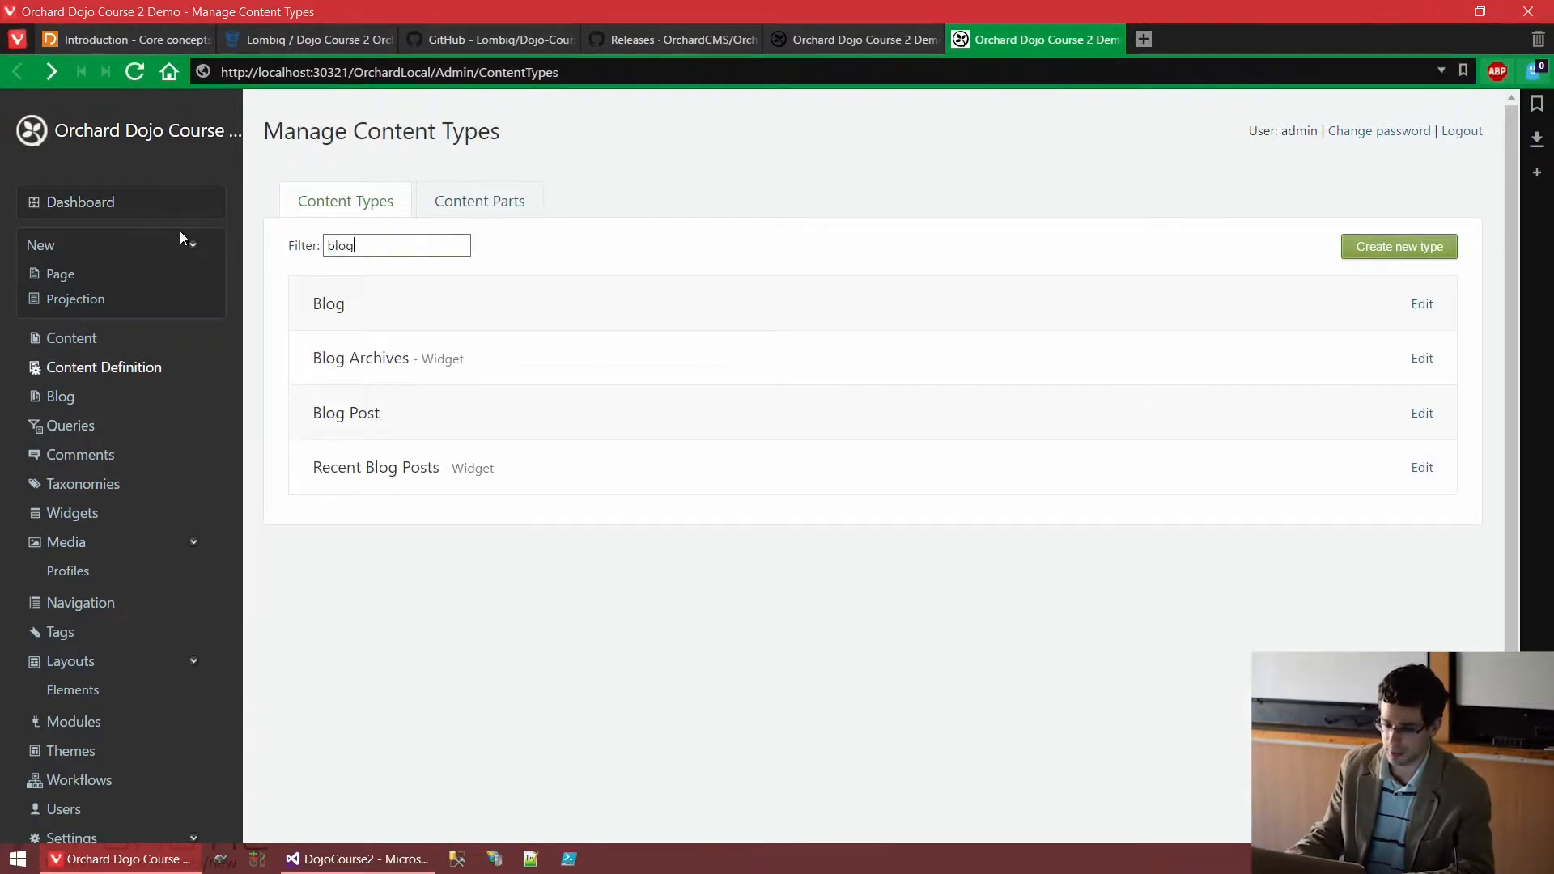
pyautogui.click(1423, 314)
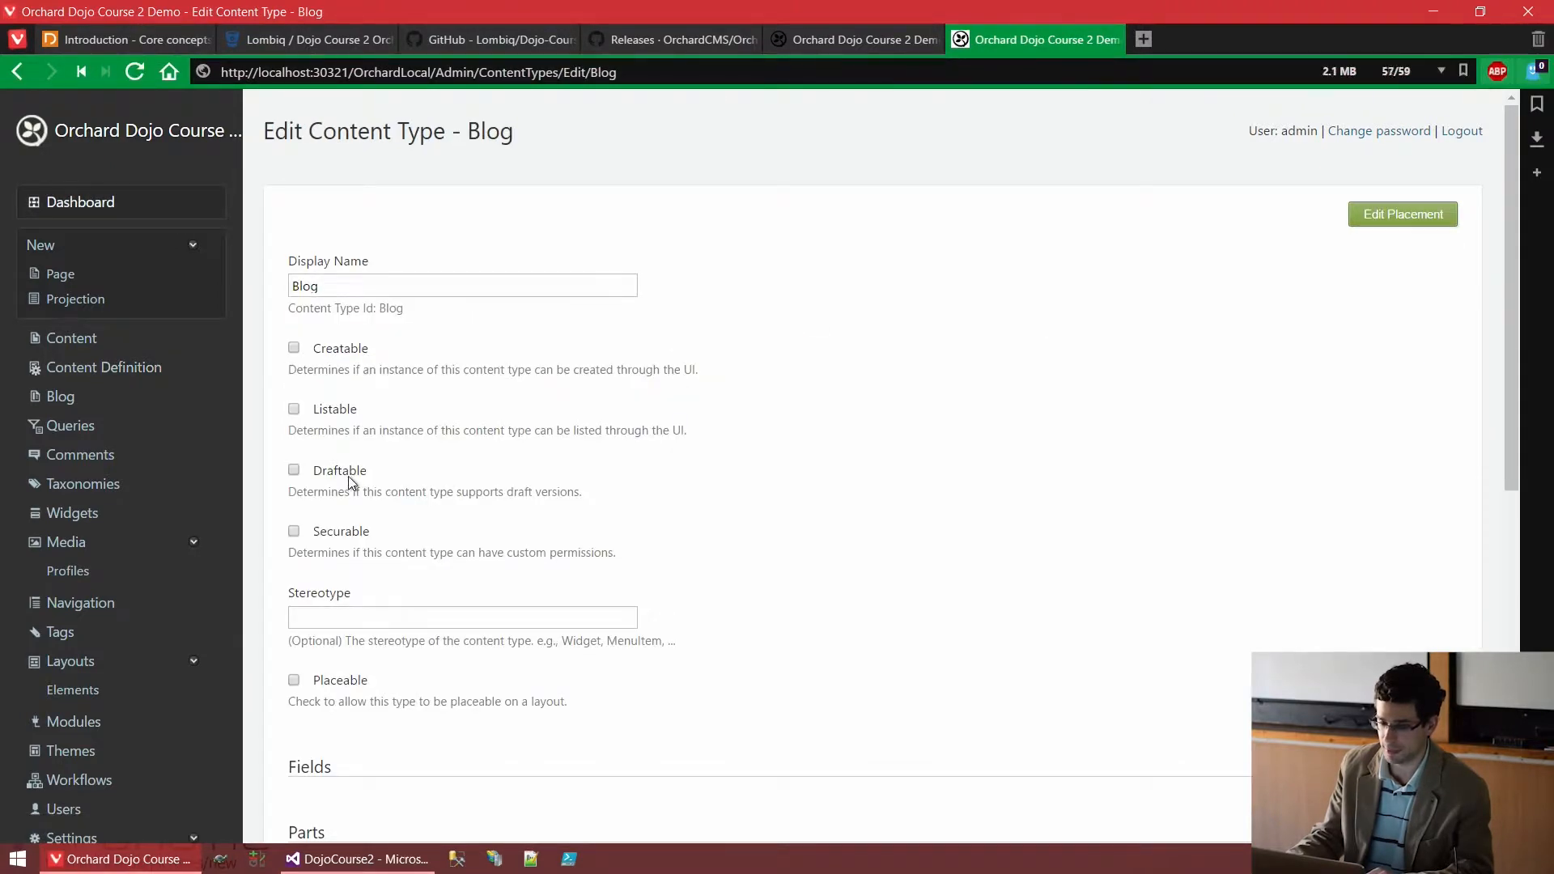
pyautogui.moveTo(323, 472); pyautogui.dragTo(322, 470)
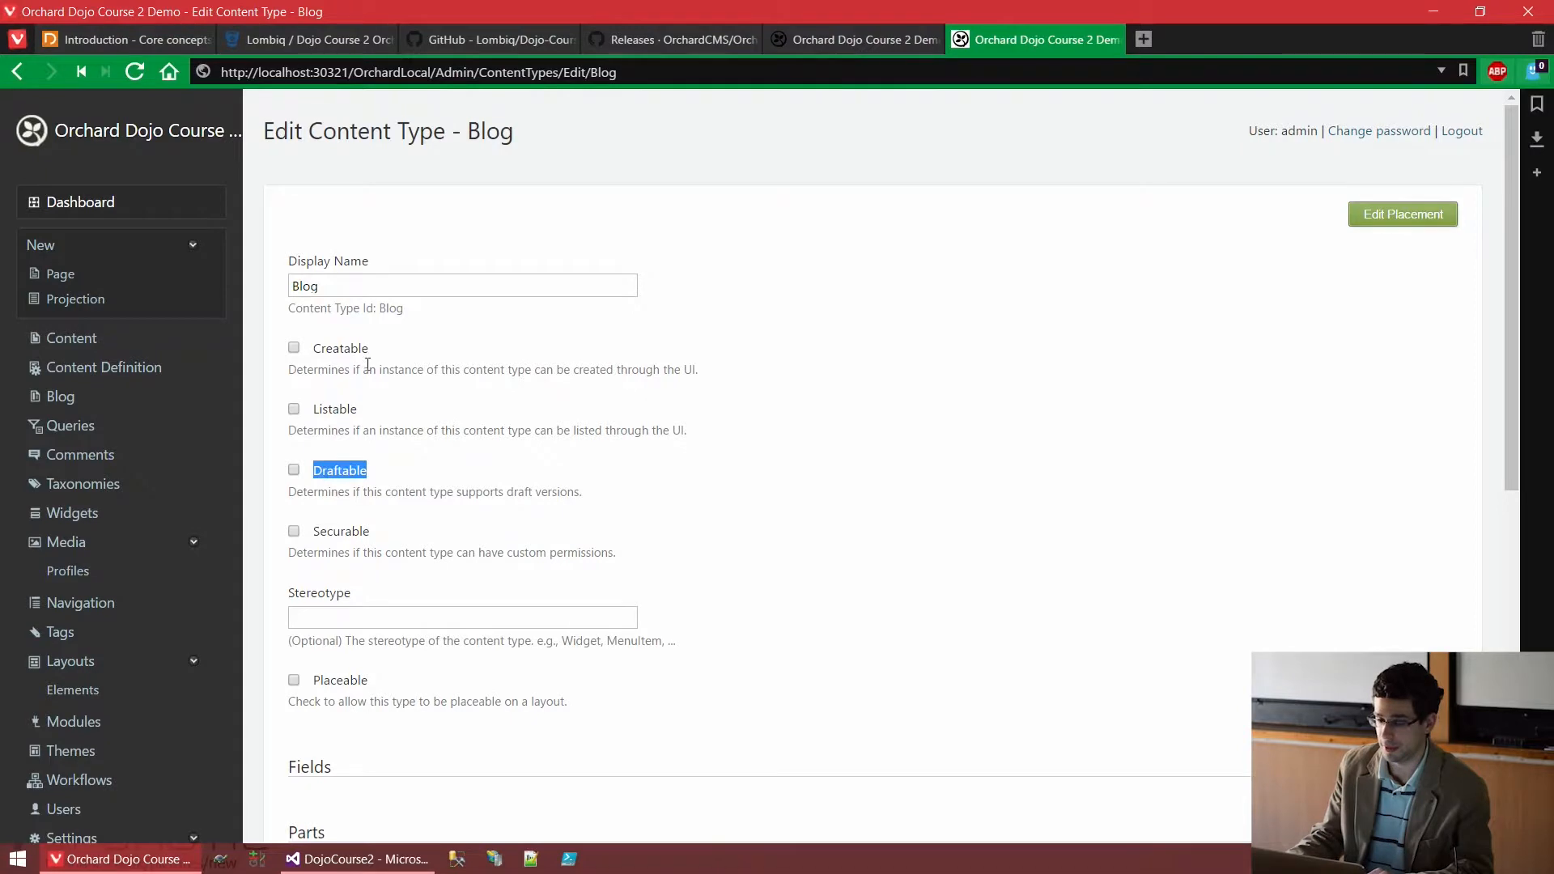
pyautogui.moveTo(370, 349); pyautogui.dragTo(322, 354)
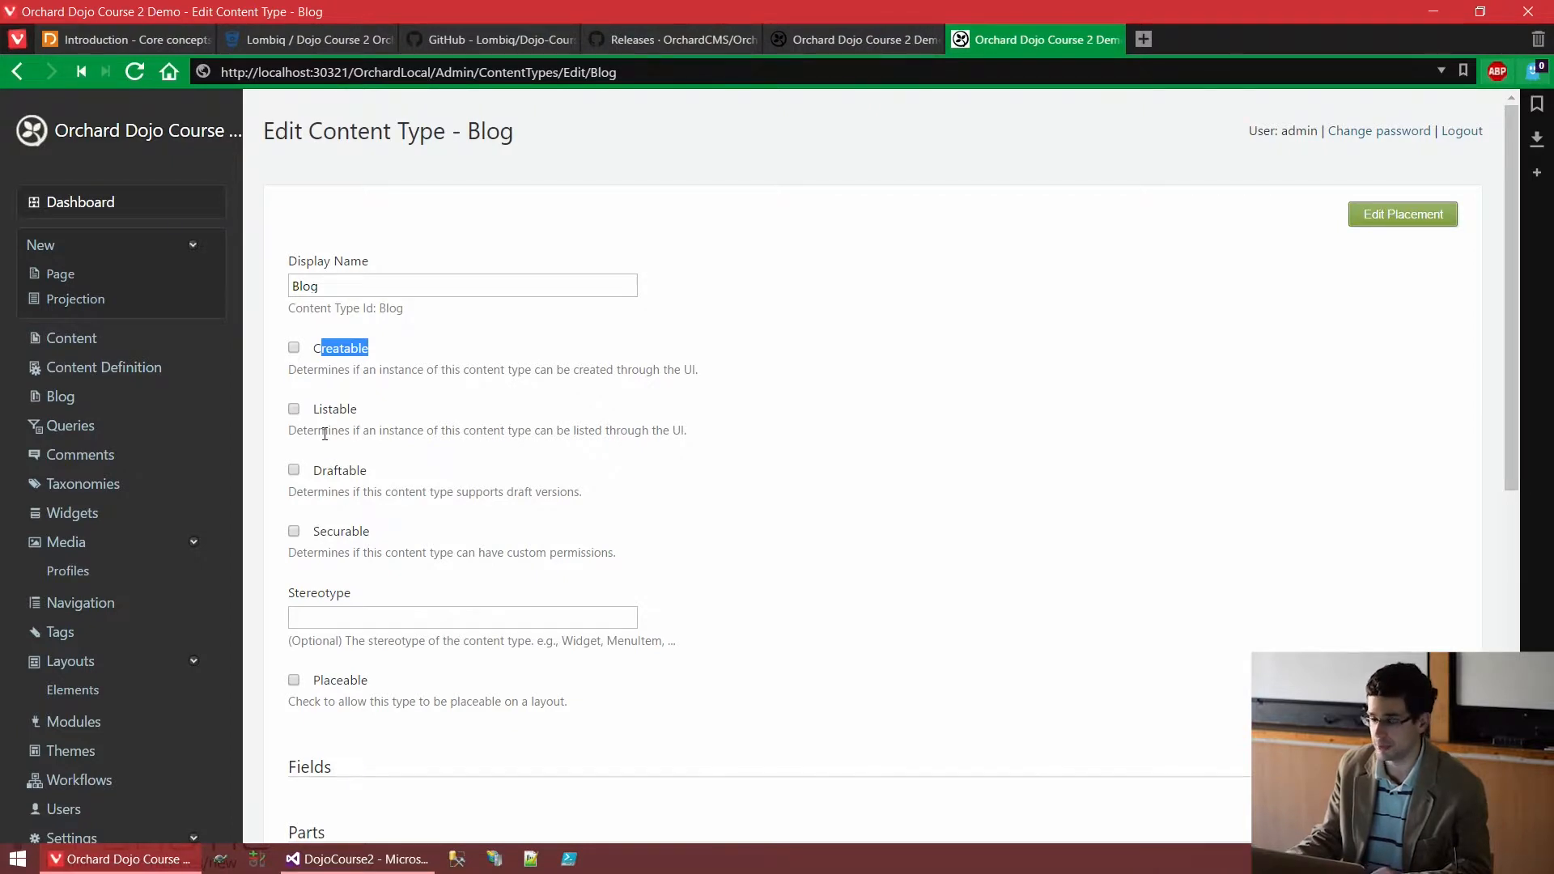
# - Close the content type's browser tab and save the new blog
pyautogui.middleClick(993, 45)
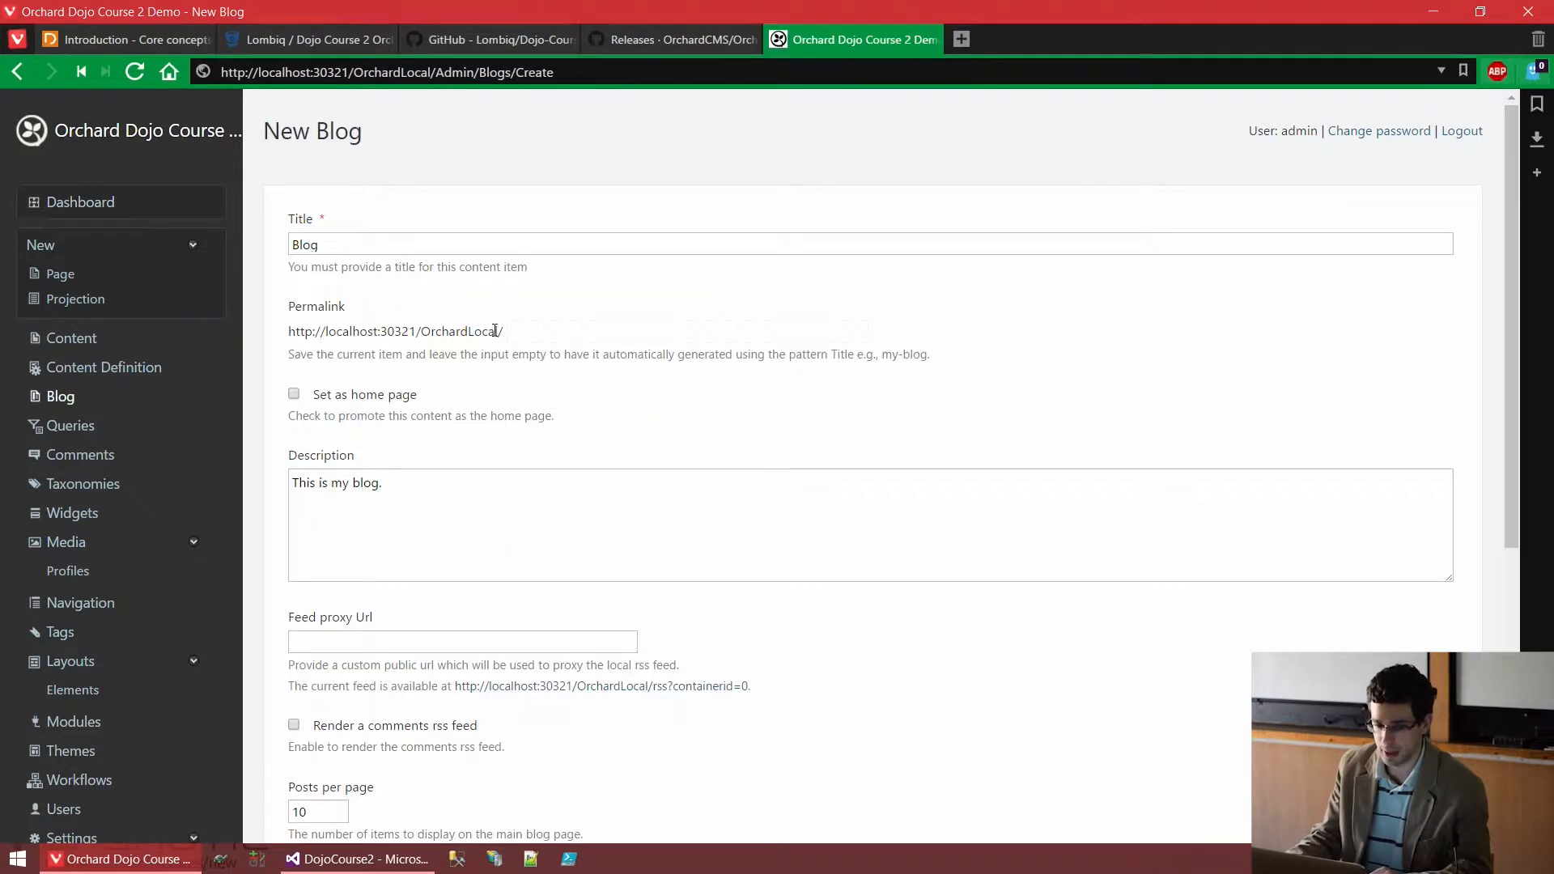
pyautogui.scroll(-5, 415, 522)
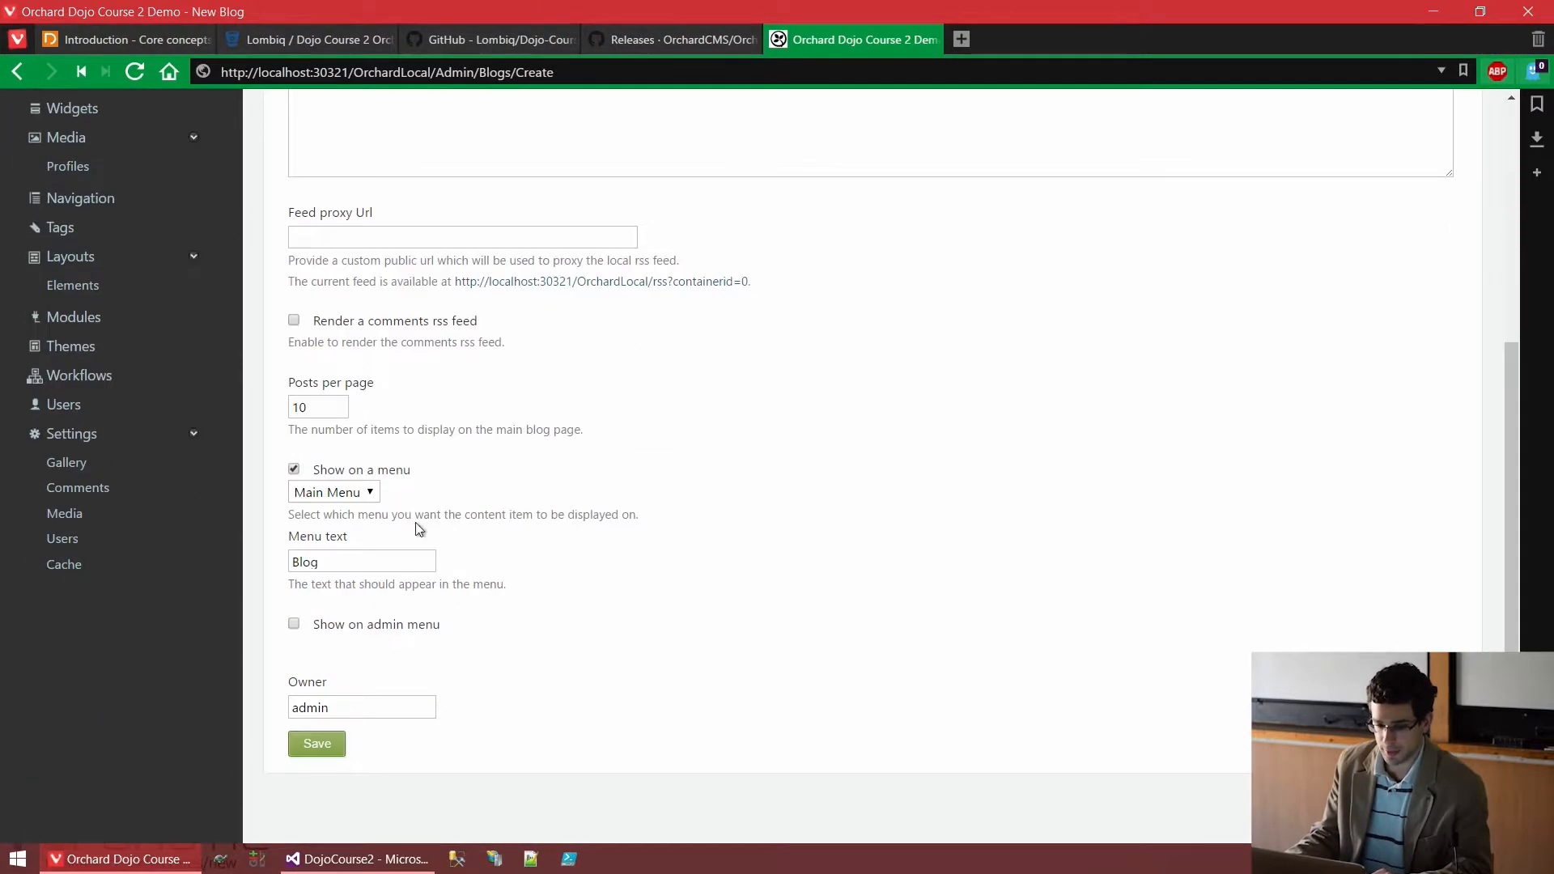
pyautogui.click(320, 749)
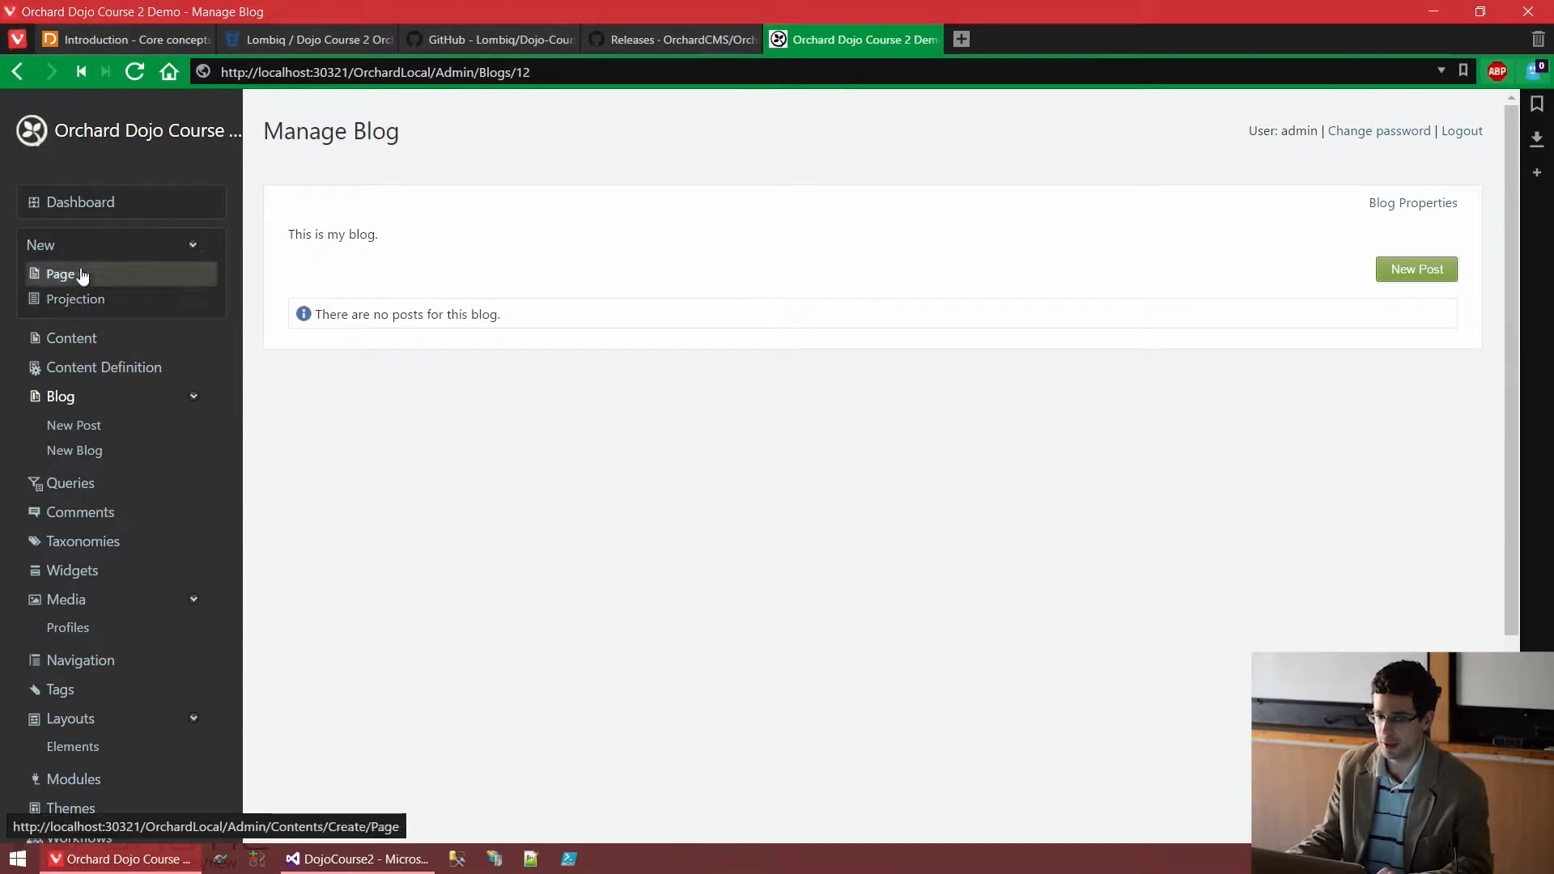
# - Open the site's front end in a separate browser tab and view the Blog page
pyautogui.middleClick(136, 143)
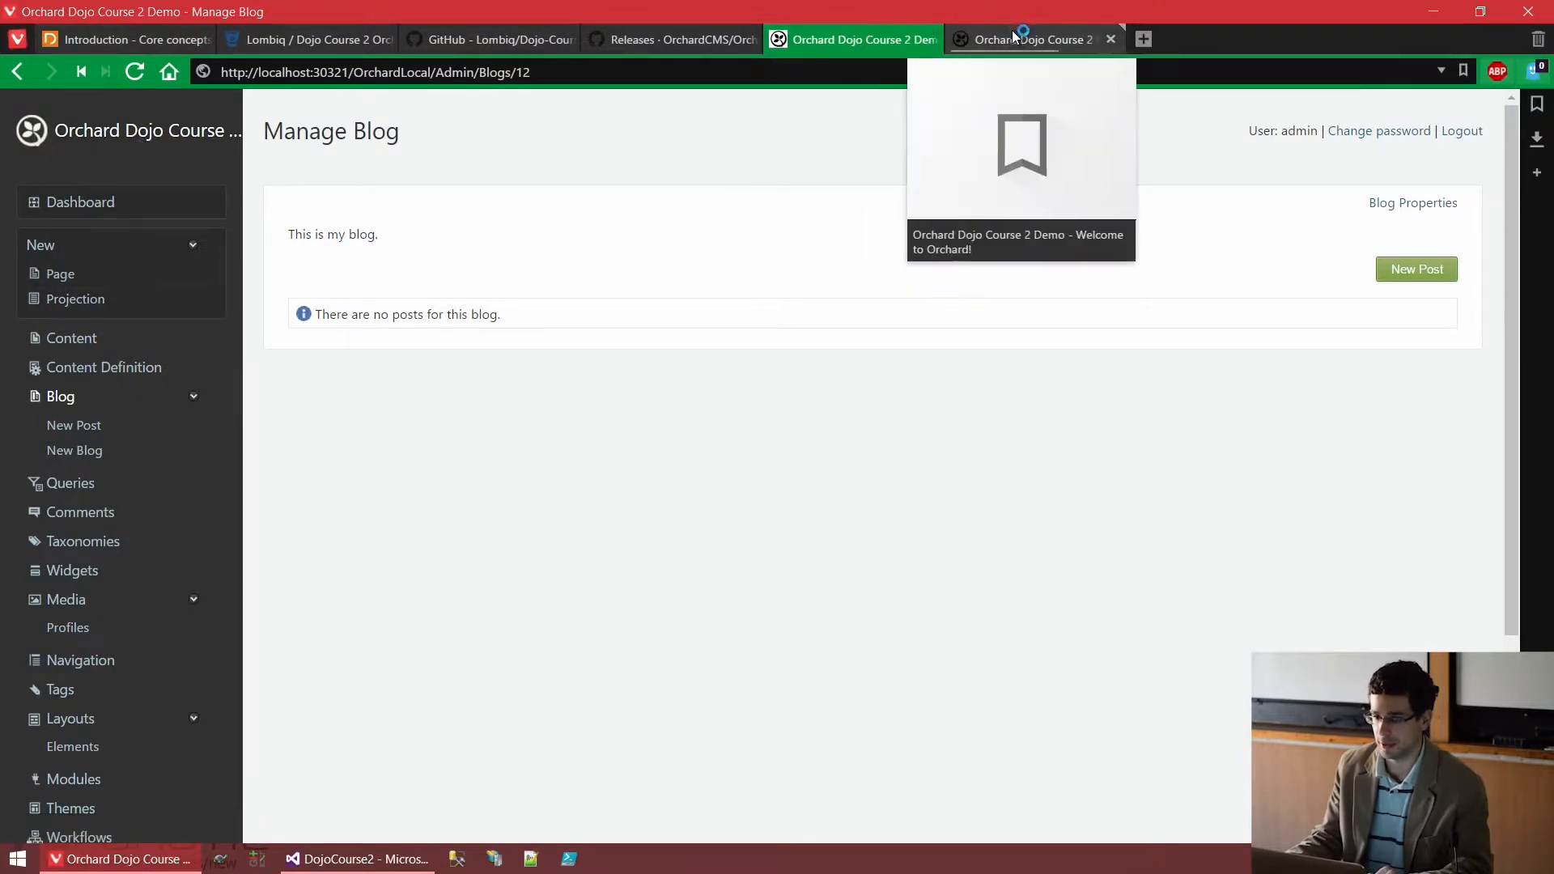
pyautogui.click(1016, 33)
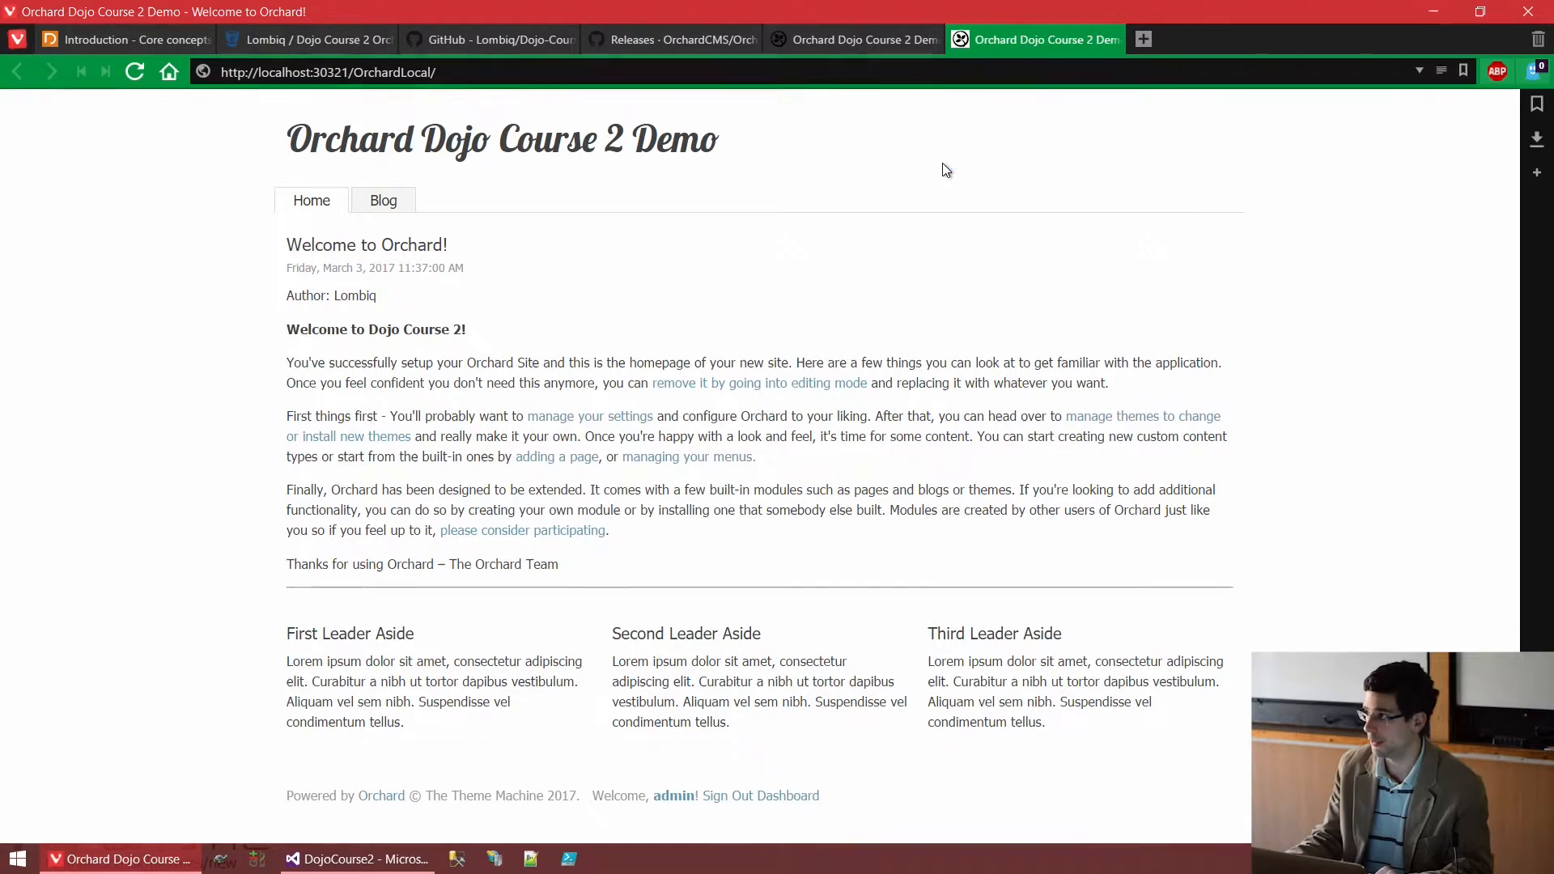
pyautogui.click(385, 202)
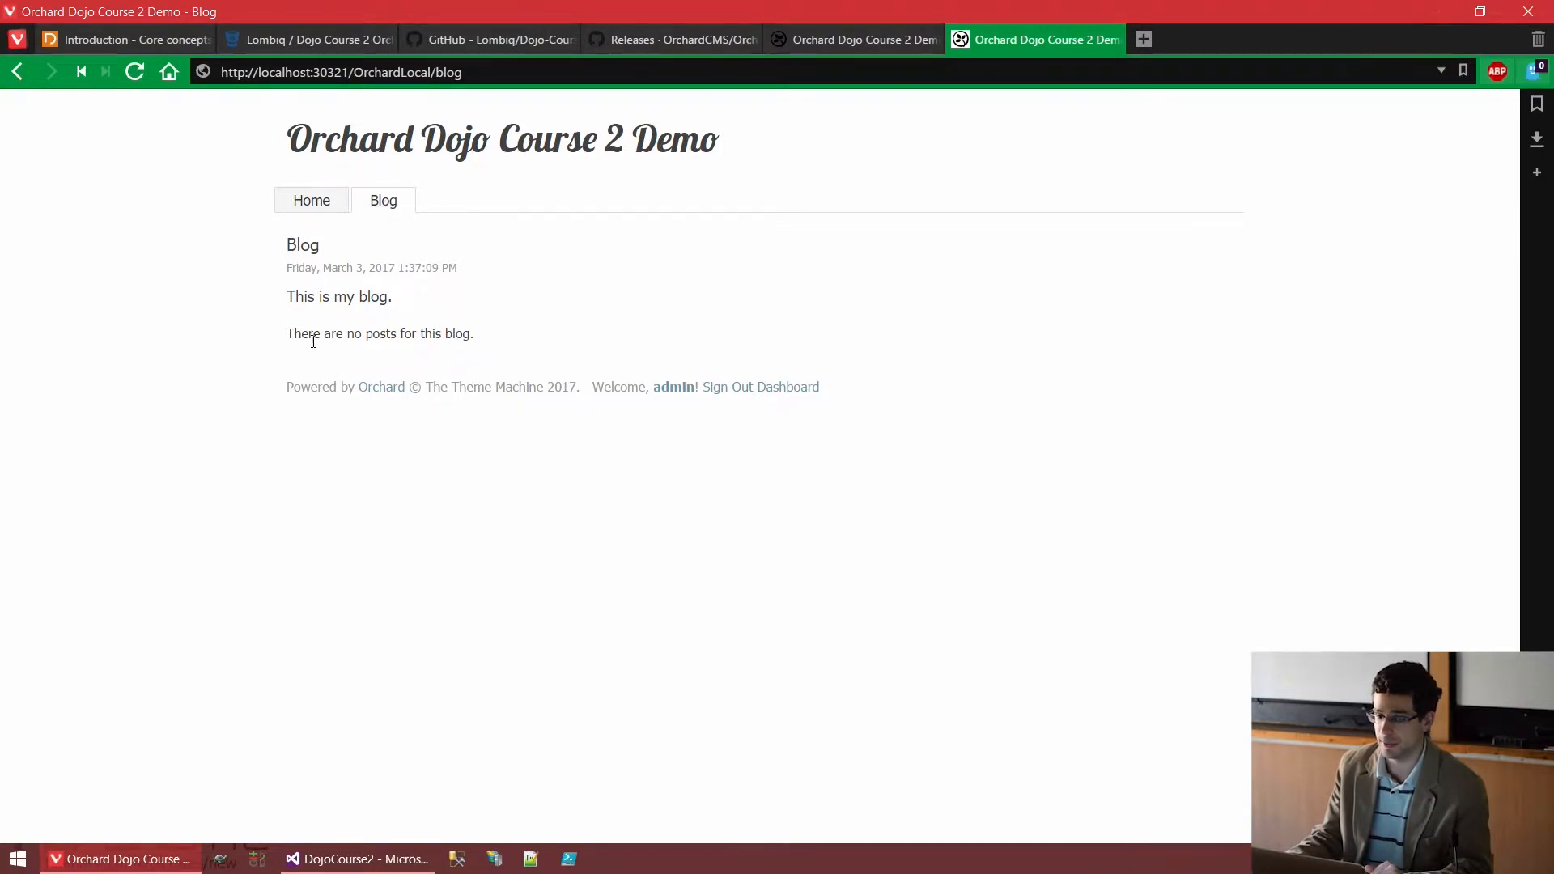
pyautogui.moveTo(314, 335); pyautogui.dragTo(548, 324)
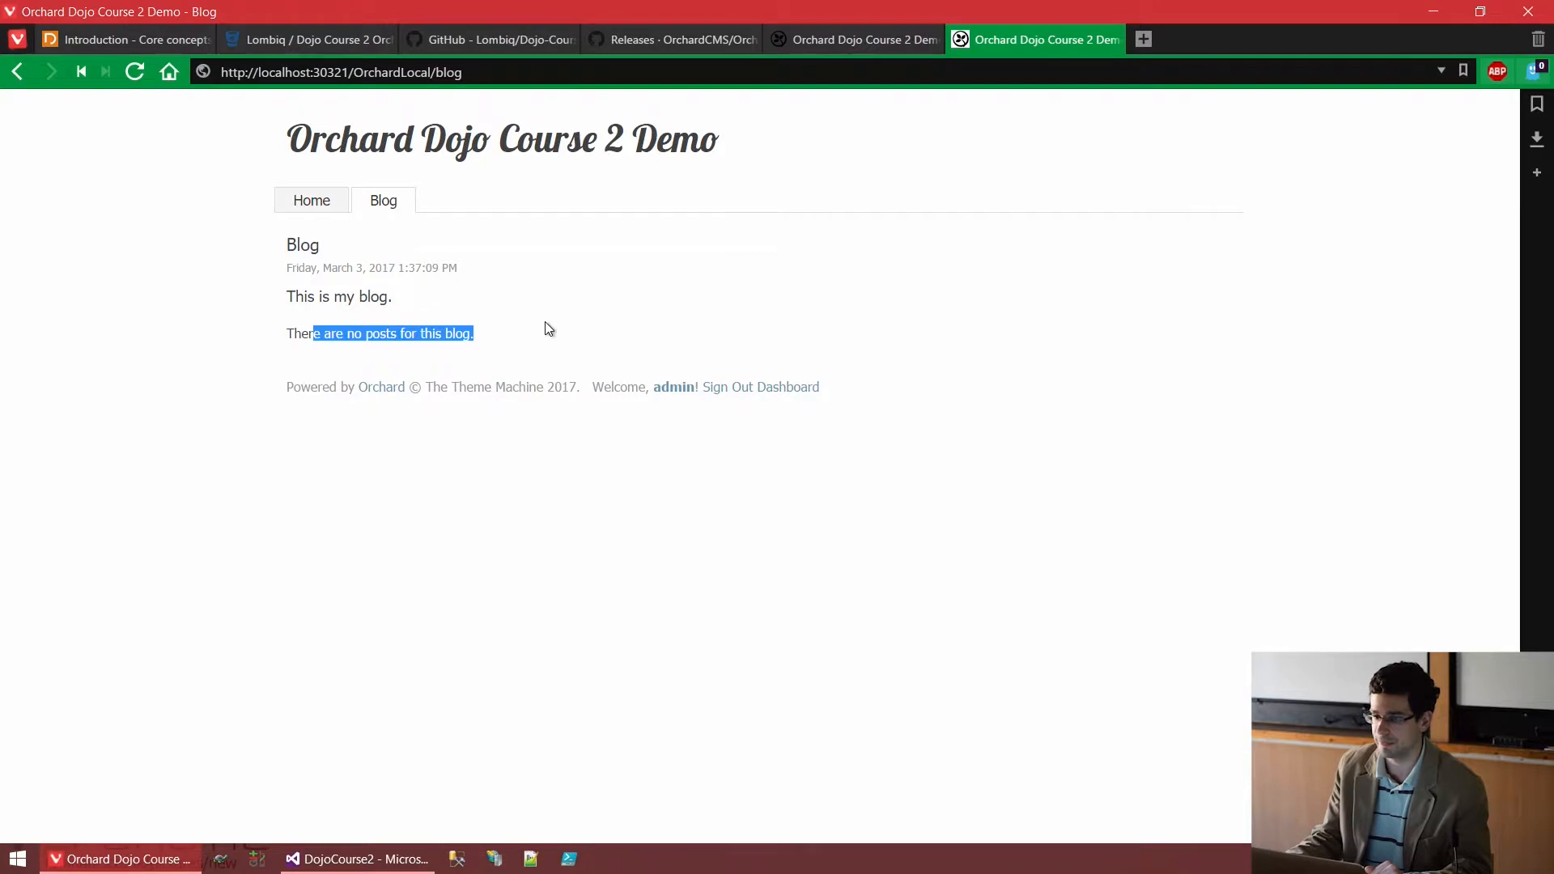
# - Back in the admin area, start a new post in the blog titled "Blog post 1" with the body "This is some body text"
pyautogui.click(822, 42)
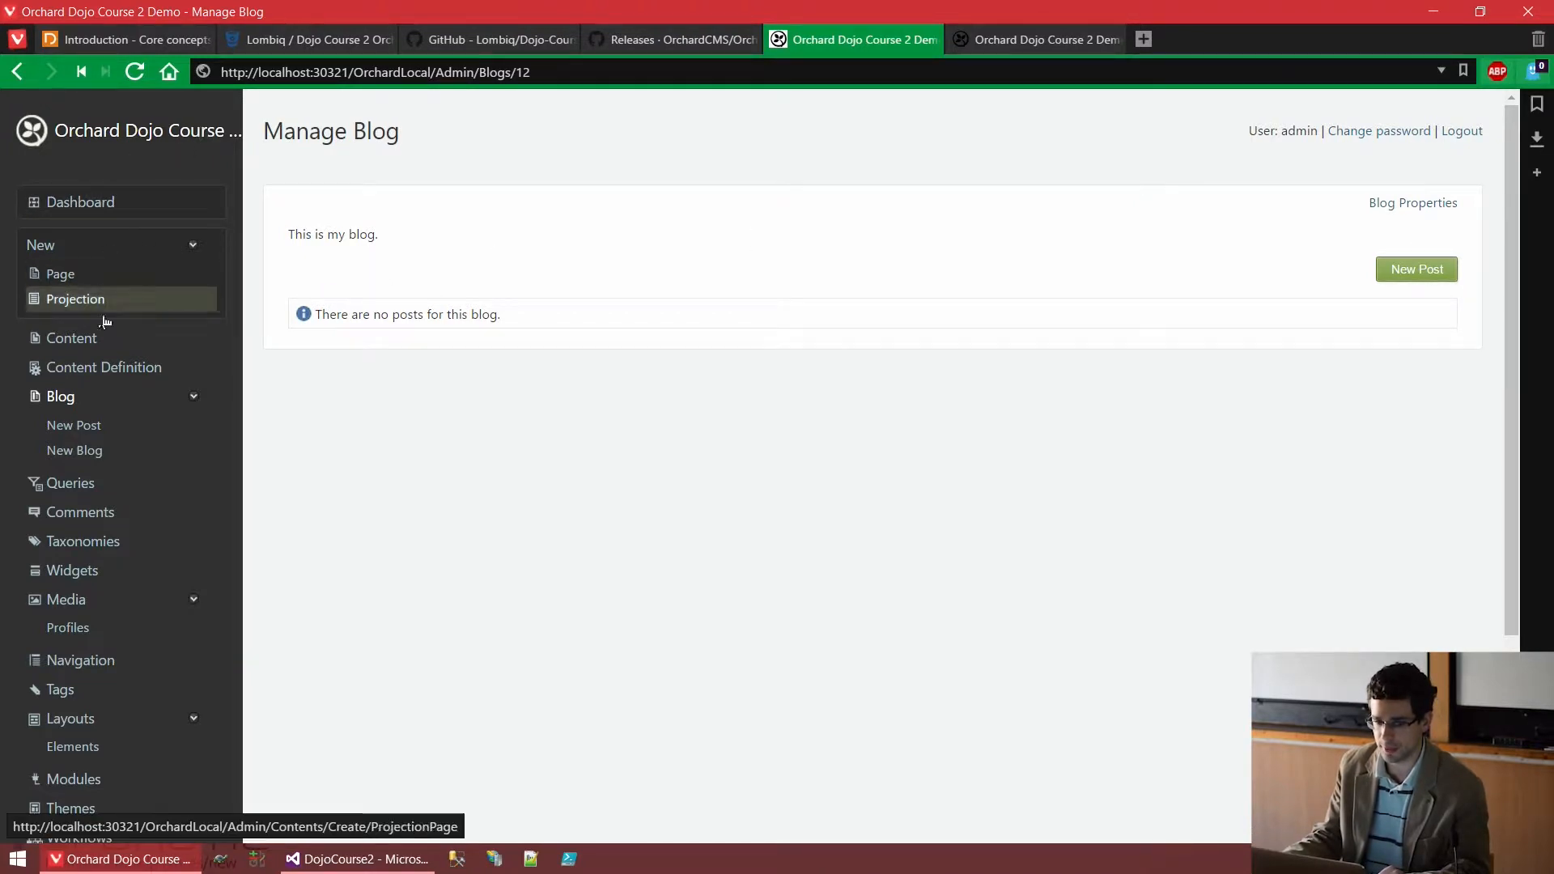
pyautogui.click(71, 404)
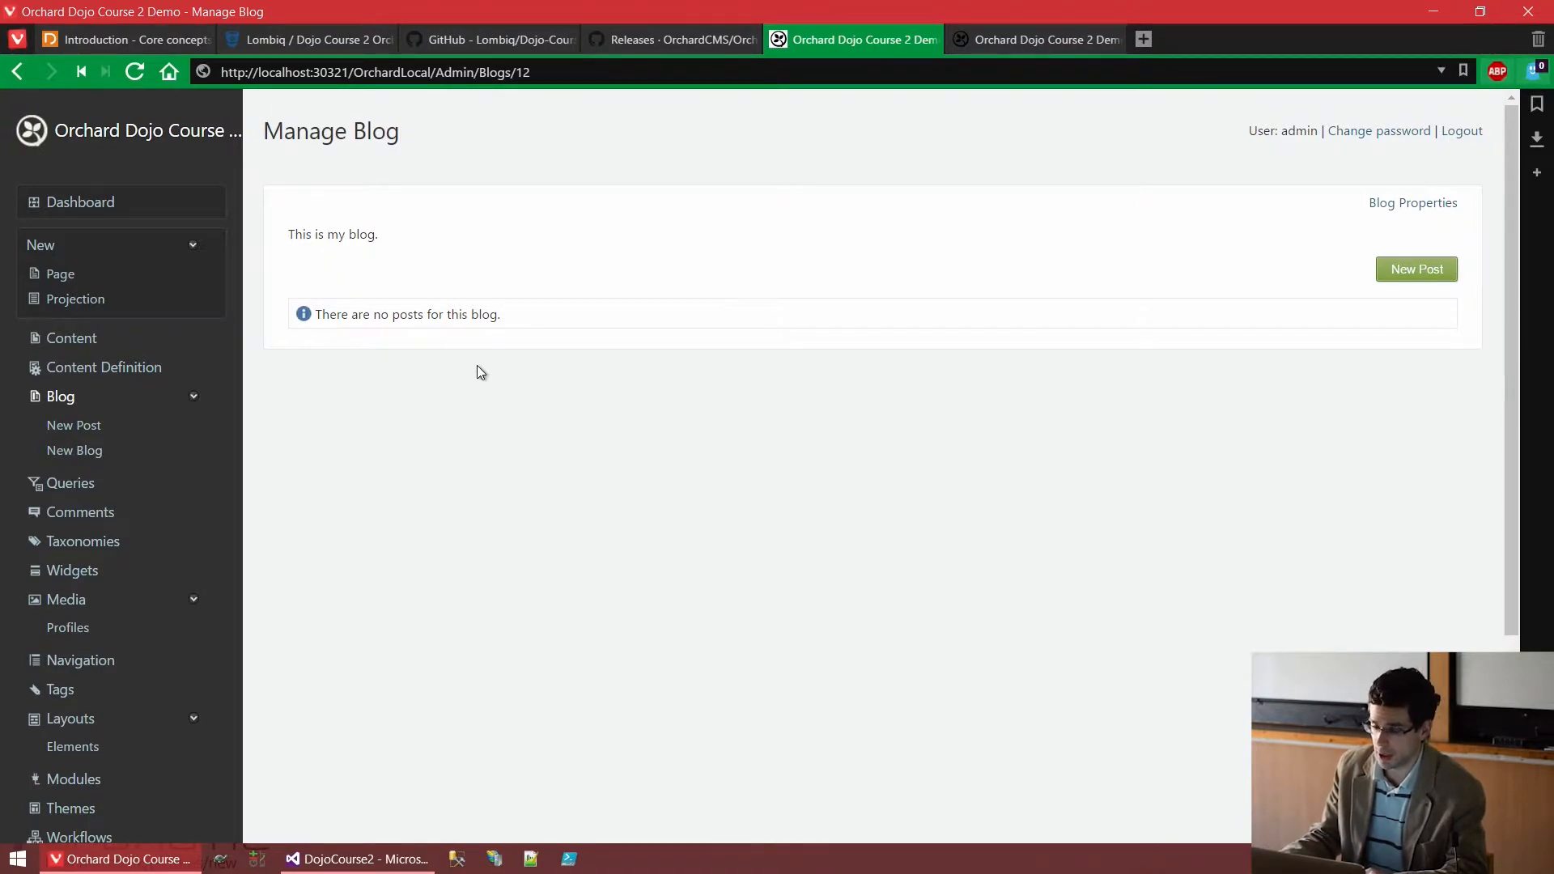
pyautogui.click(1419, 272)
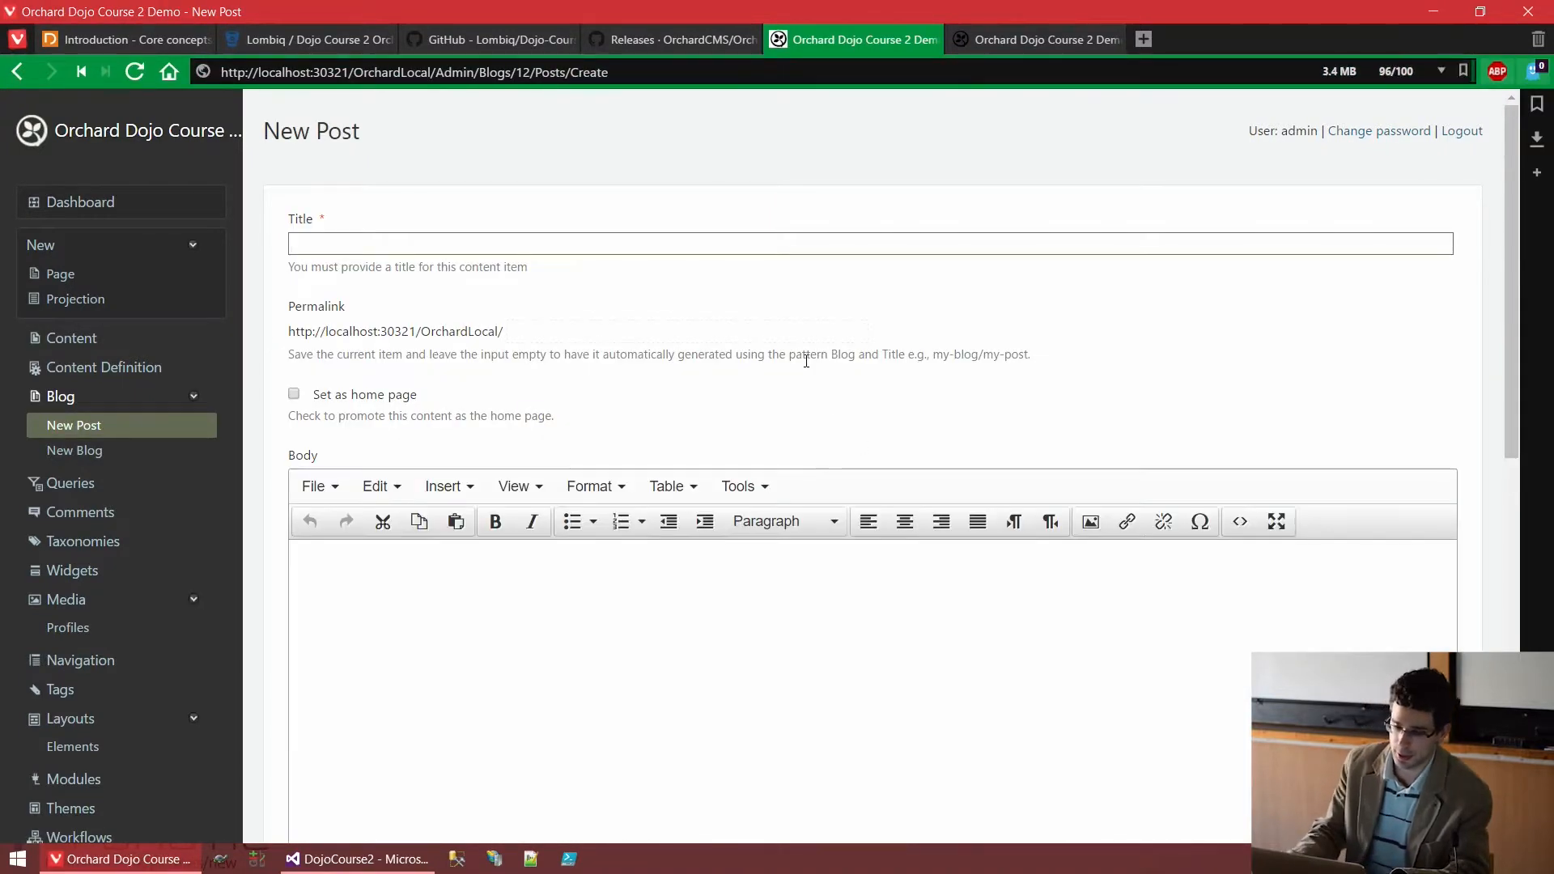
pyautogui.write('Blog post 1')
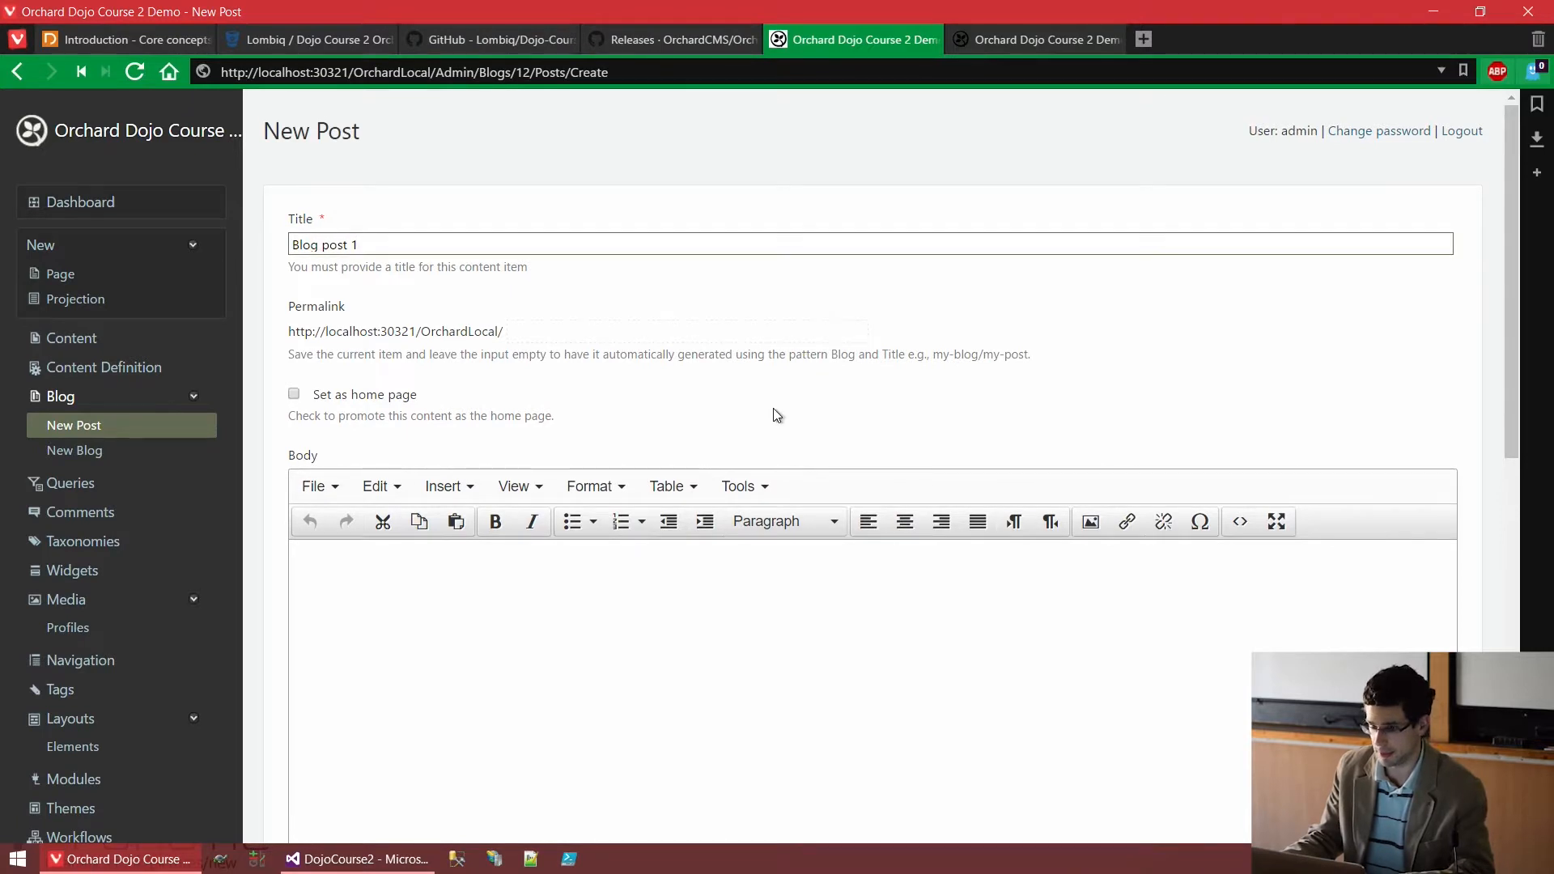
pyautogui.click(1008, 598)
pyautogui.write('This is some body text')
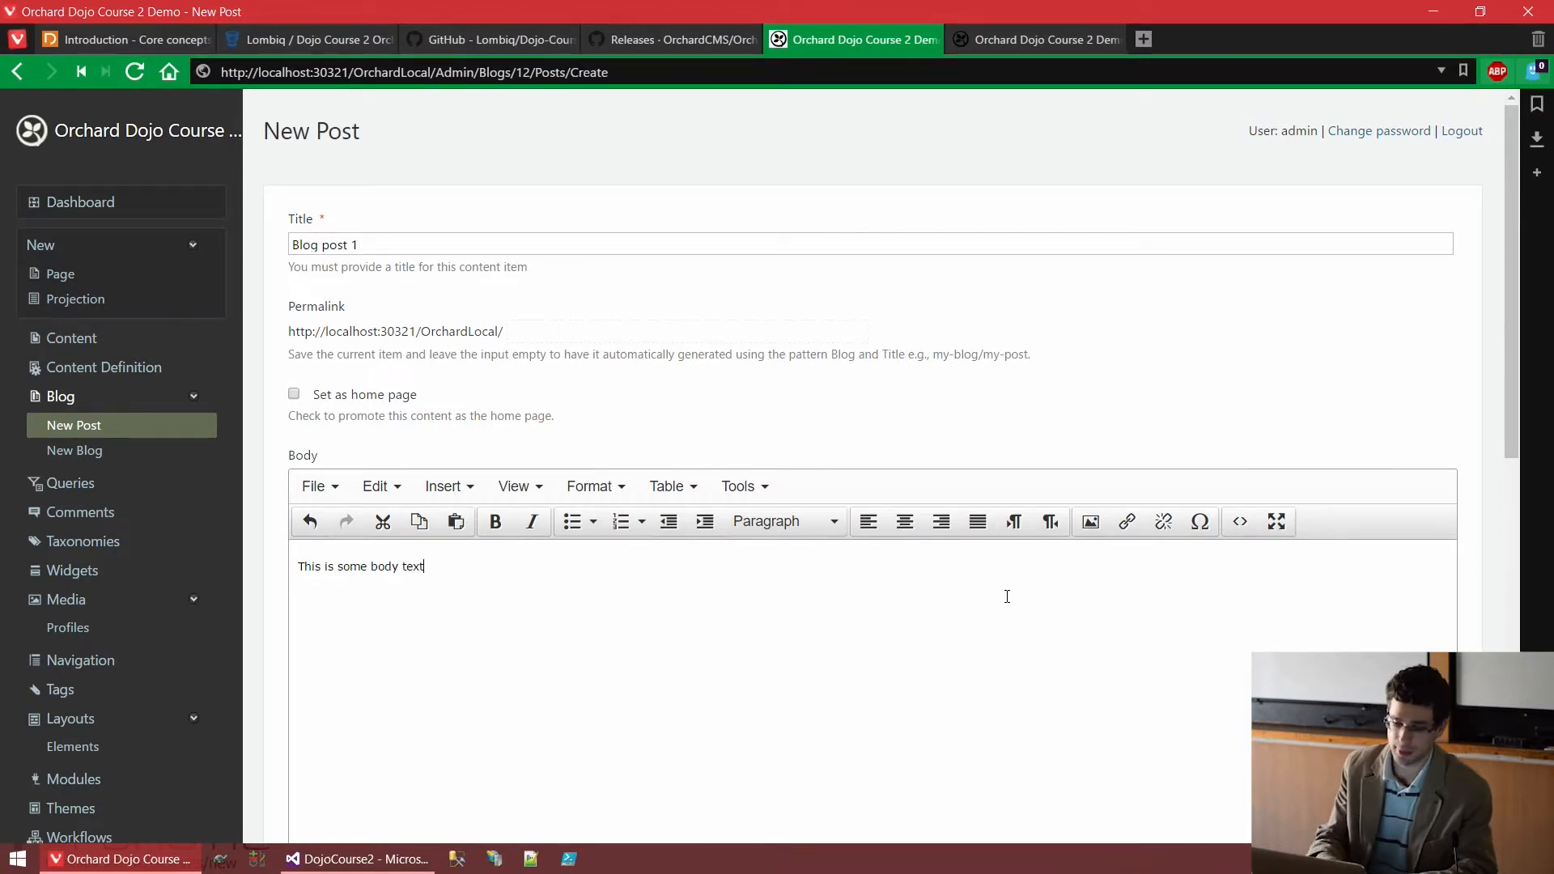
# - Complete the post's body as "This is some body text.", review its comment options and publish it immediately
pyautogui.write('.')
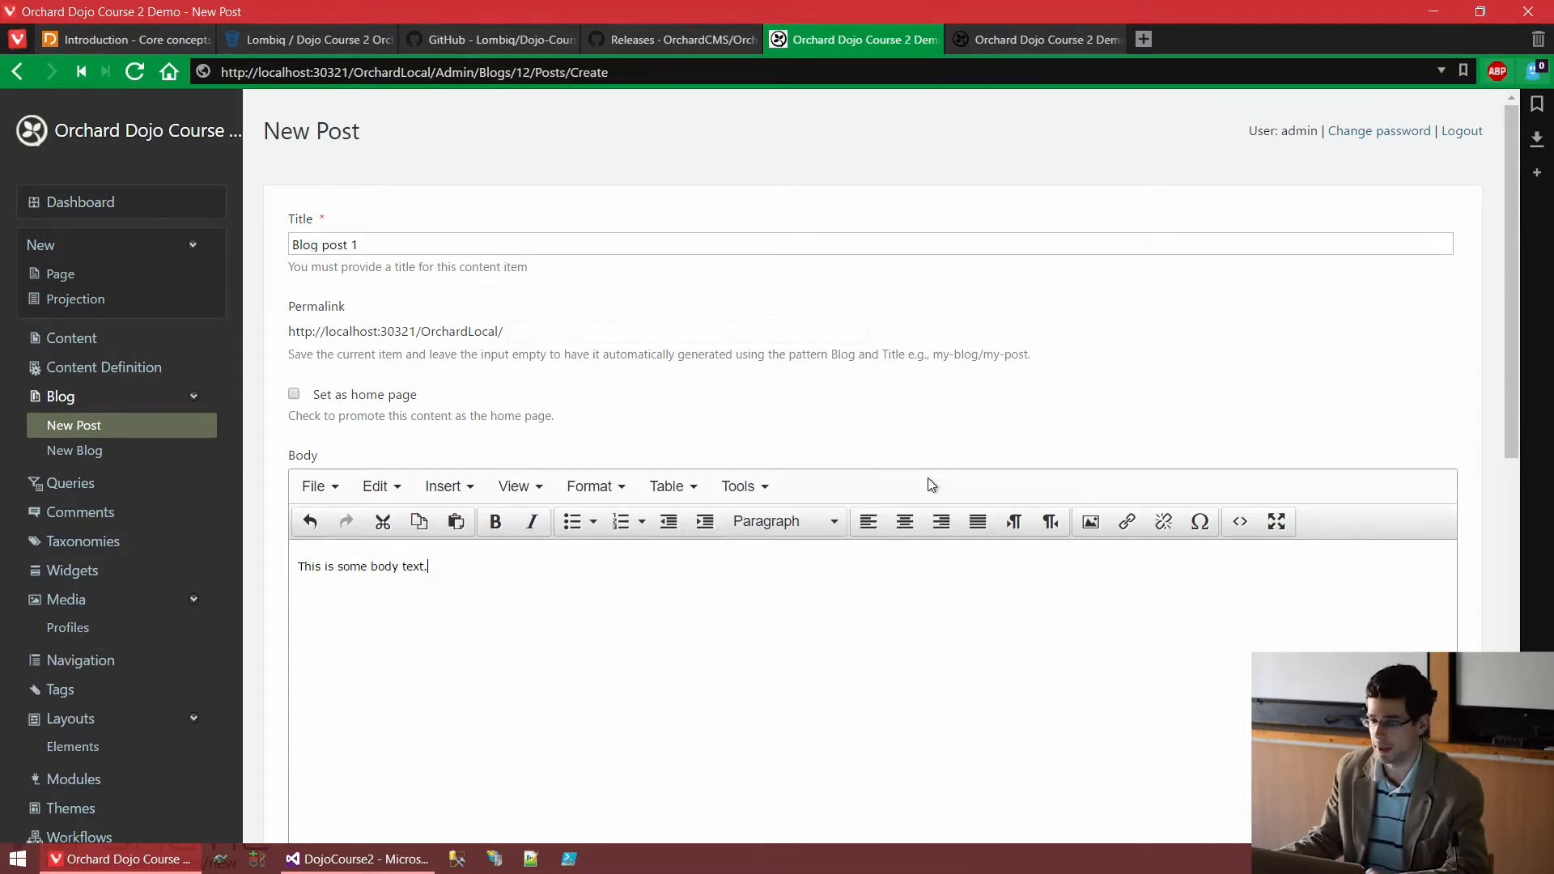
pyautogui.scroll(-3, 925, 478)
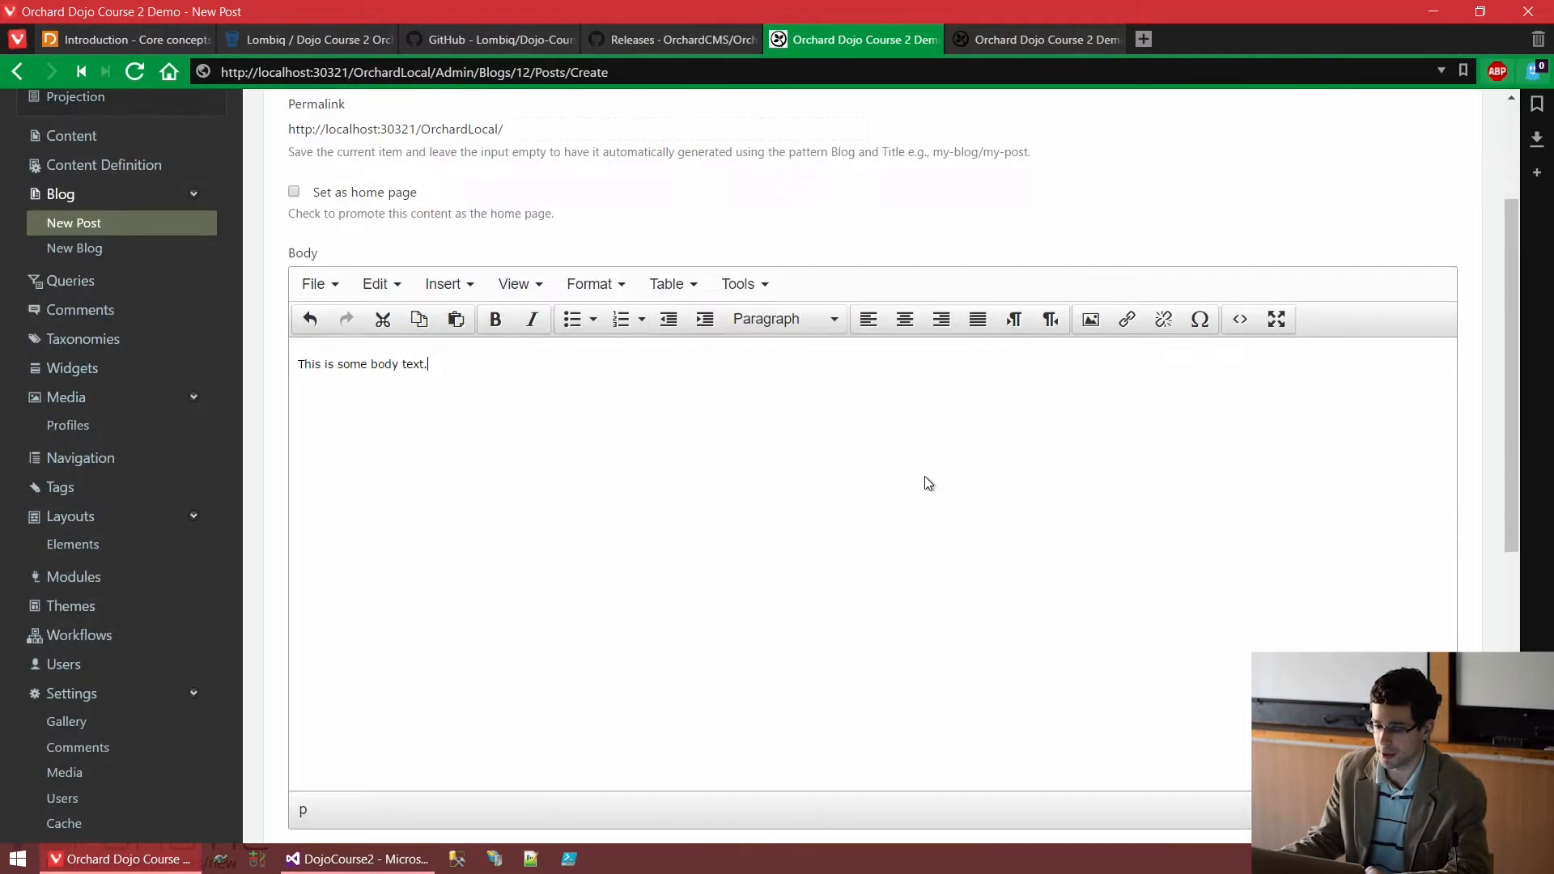
pyautogui.scroll(-5, 929, 483)
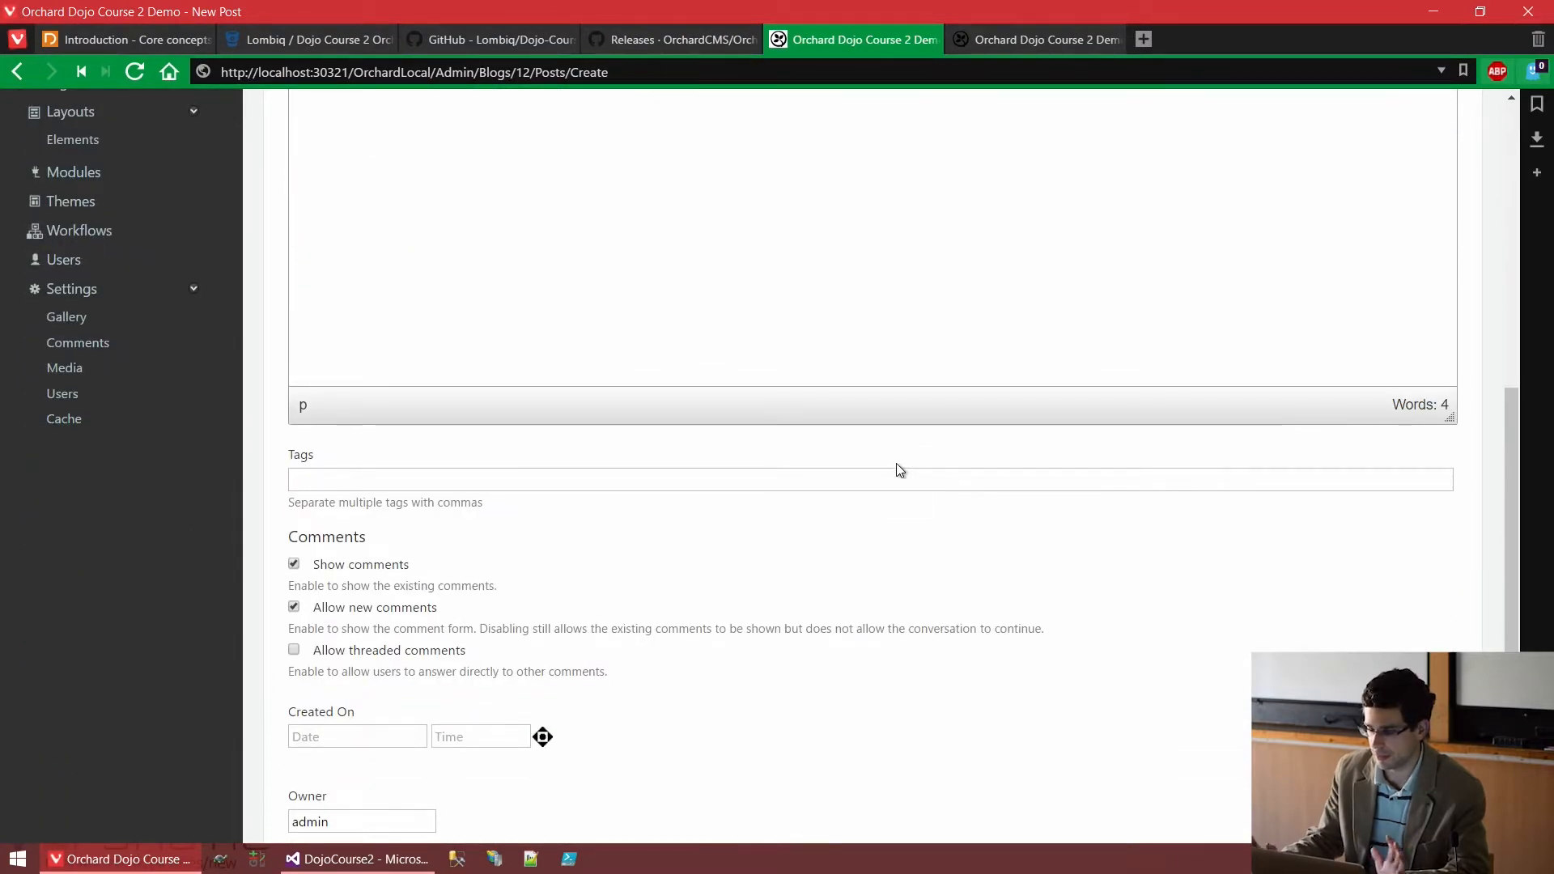
pyautogui.scroll(-2, 896, 463)
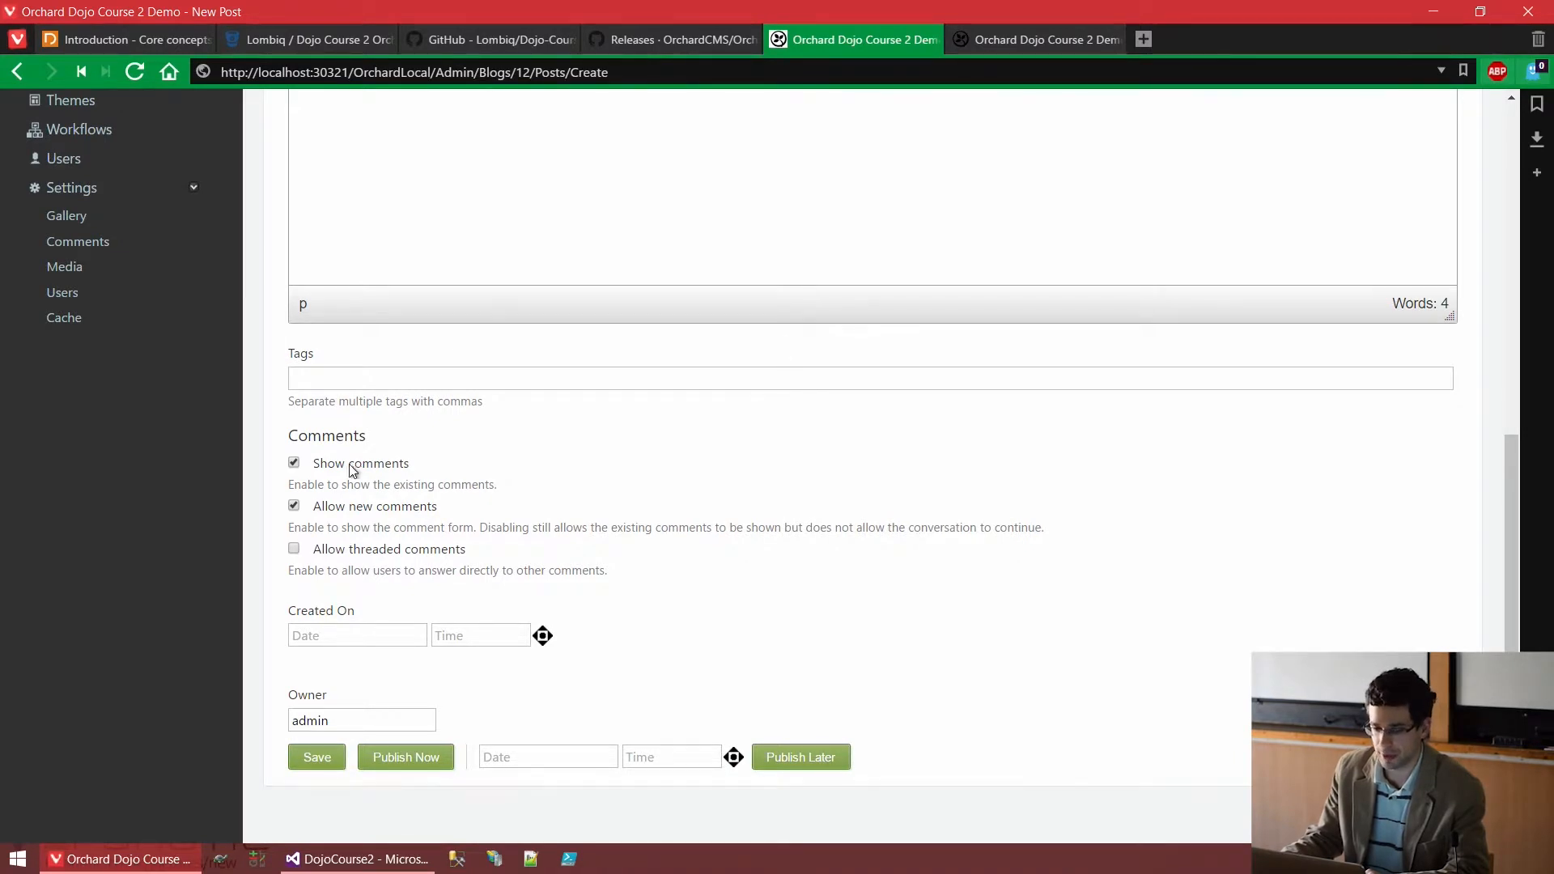
pyautogui.moveTo(293, 433); pyautogui.dragTo(371, 429)
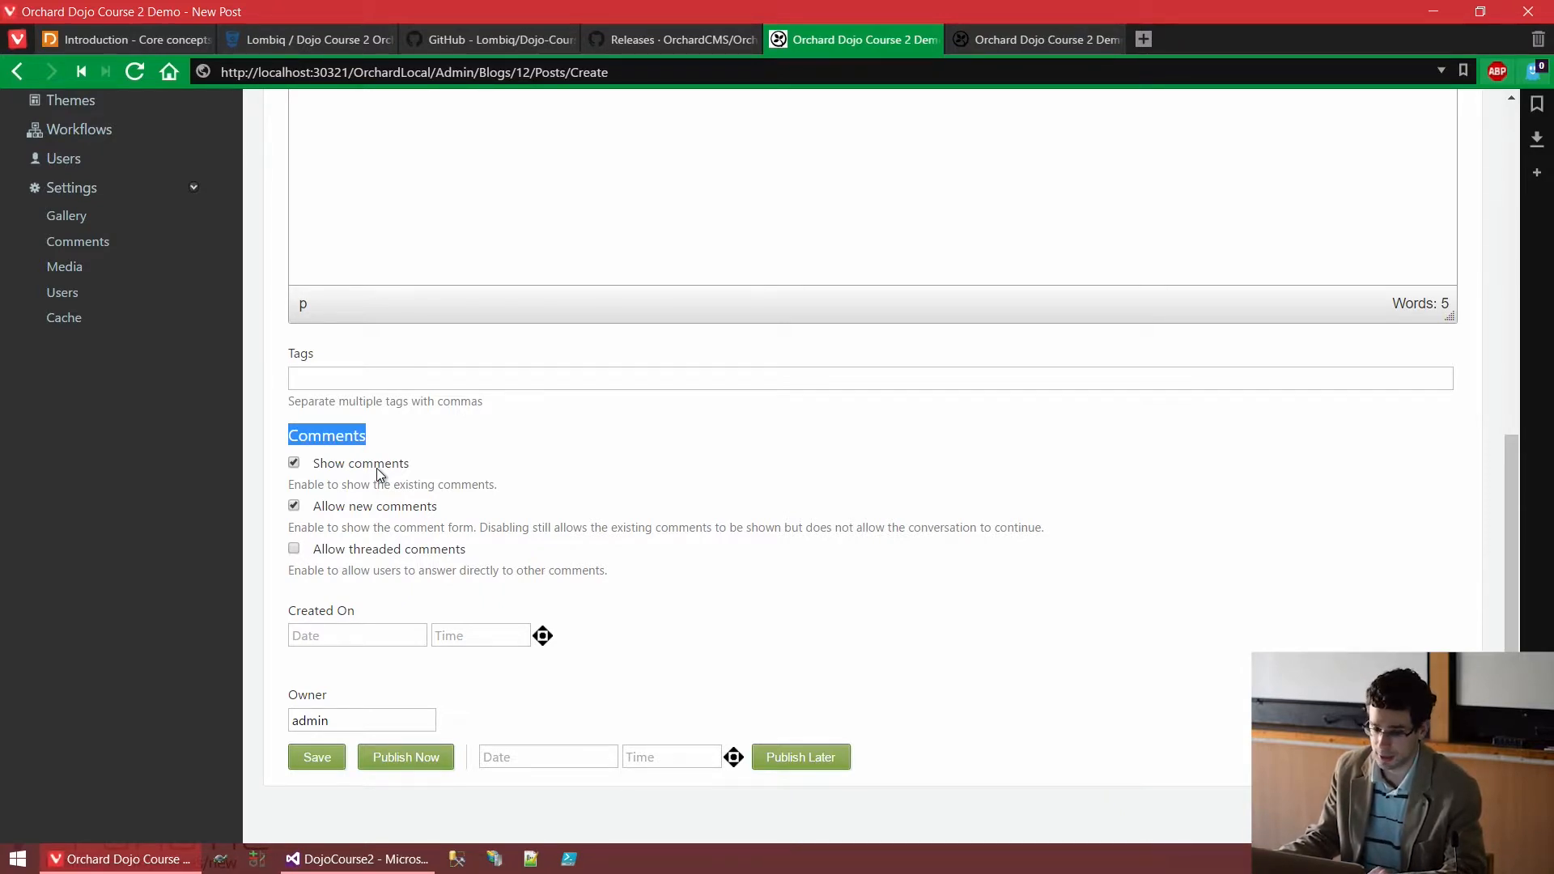
pyautogui.click(489, 483)
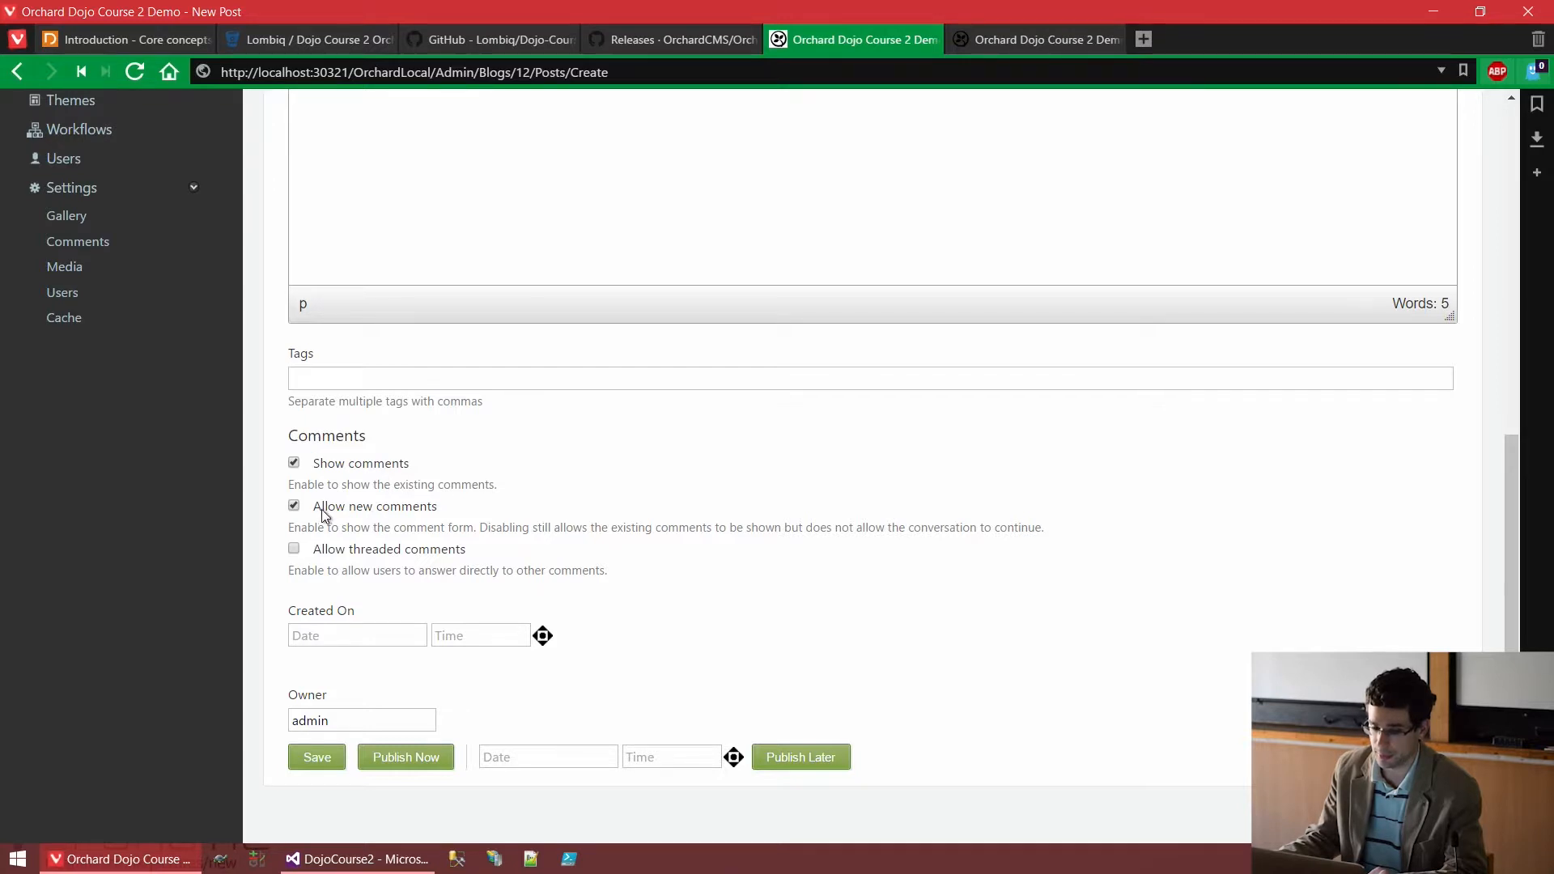
pyautogui.click(371, 506)
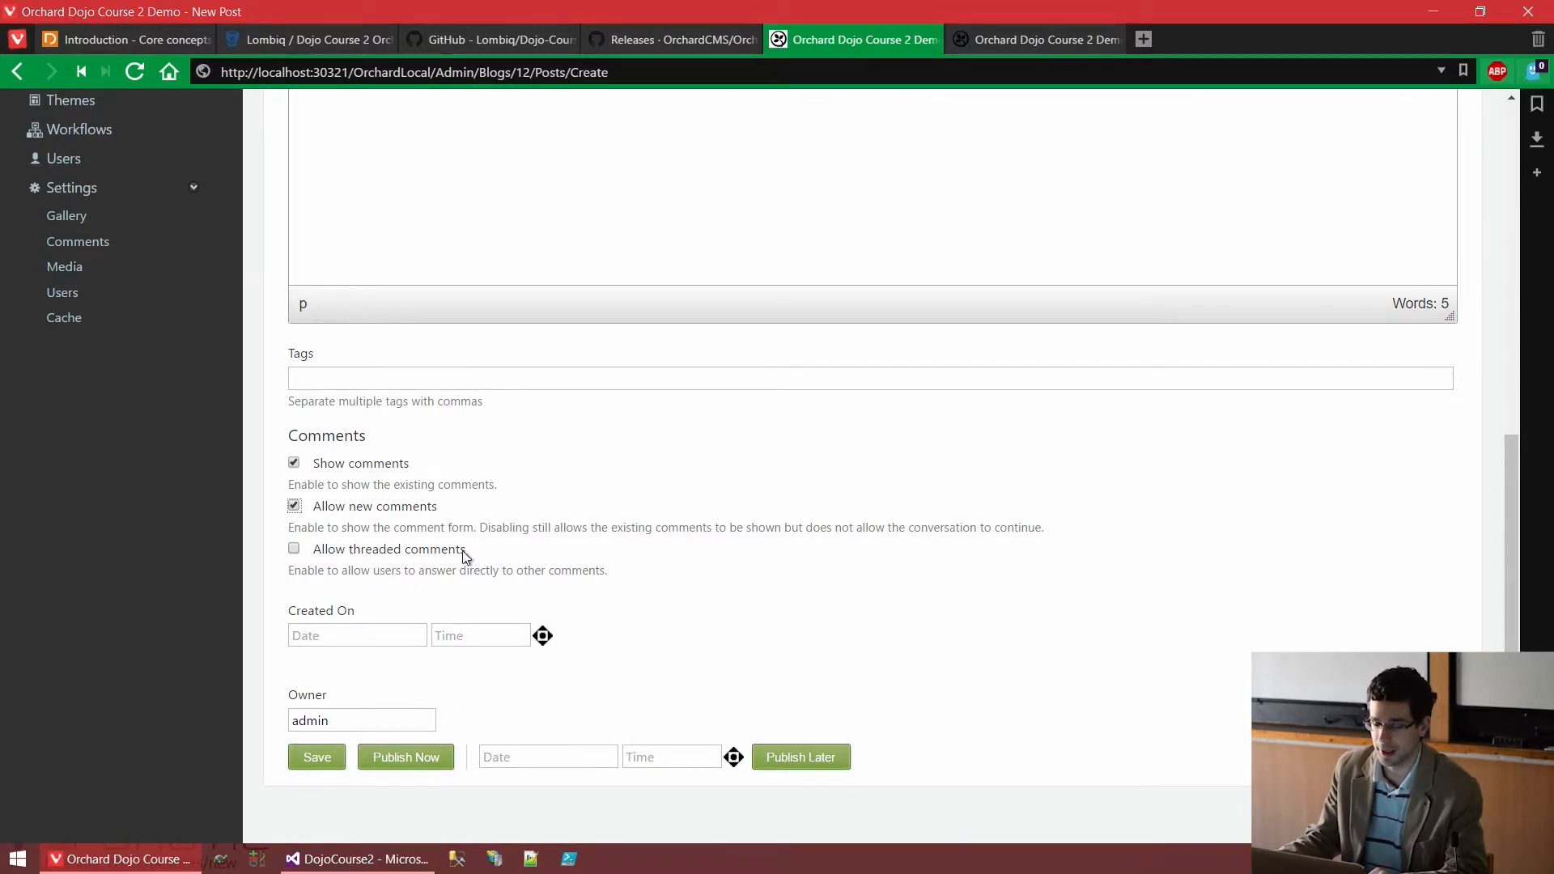
pyautogui.scroll(-1, 881, 531)
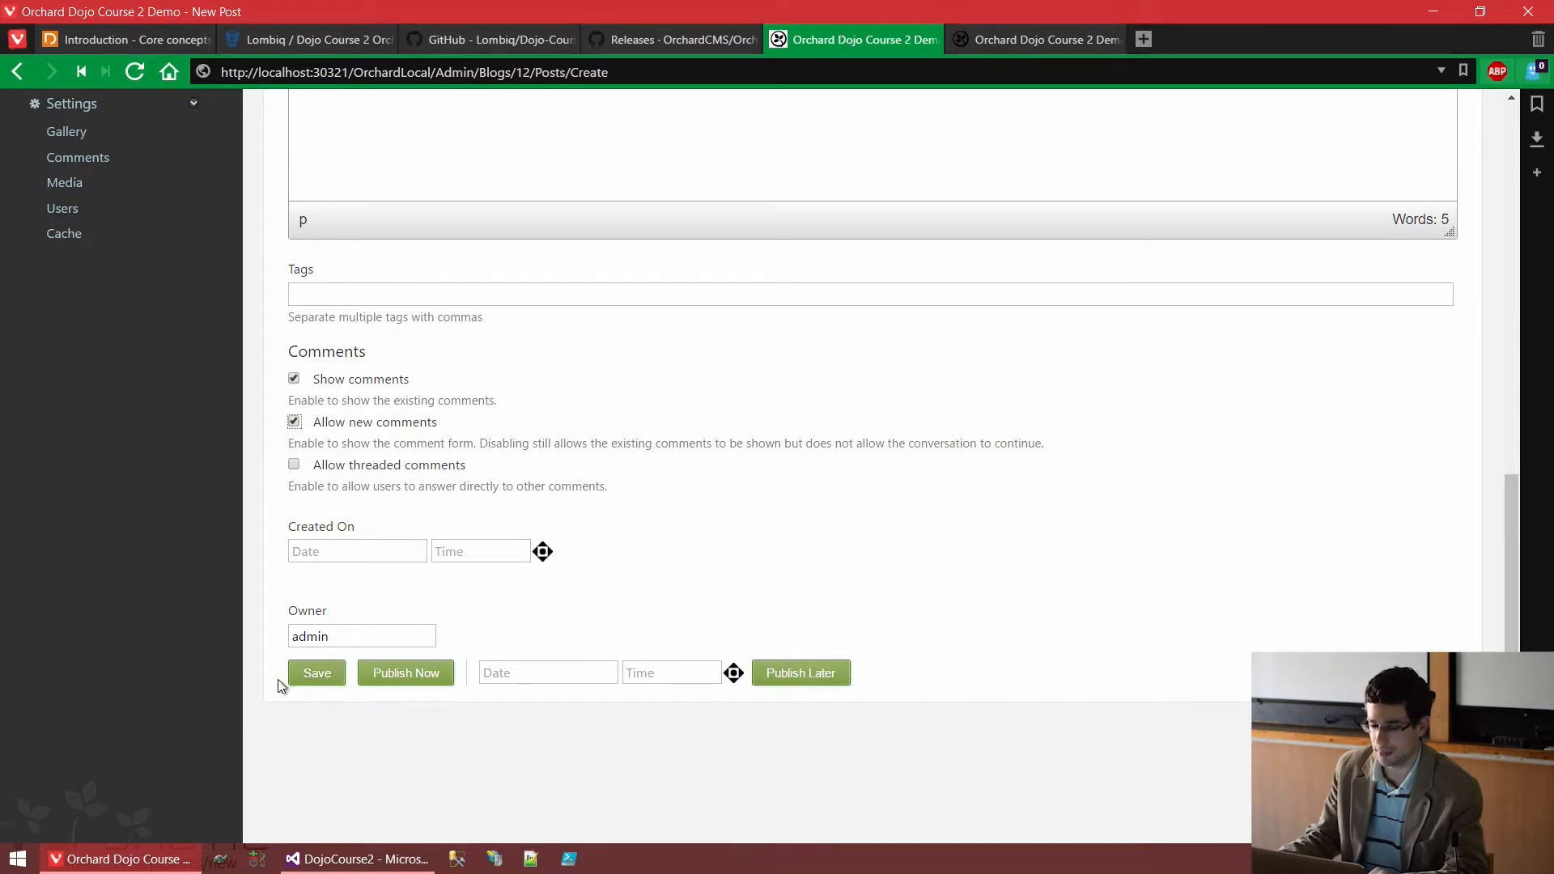
pyautogui.click(423, 684)
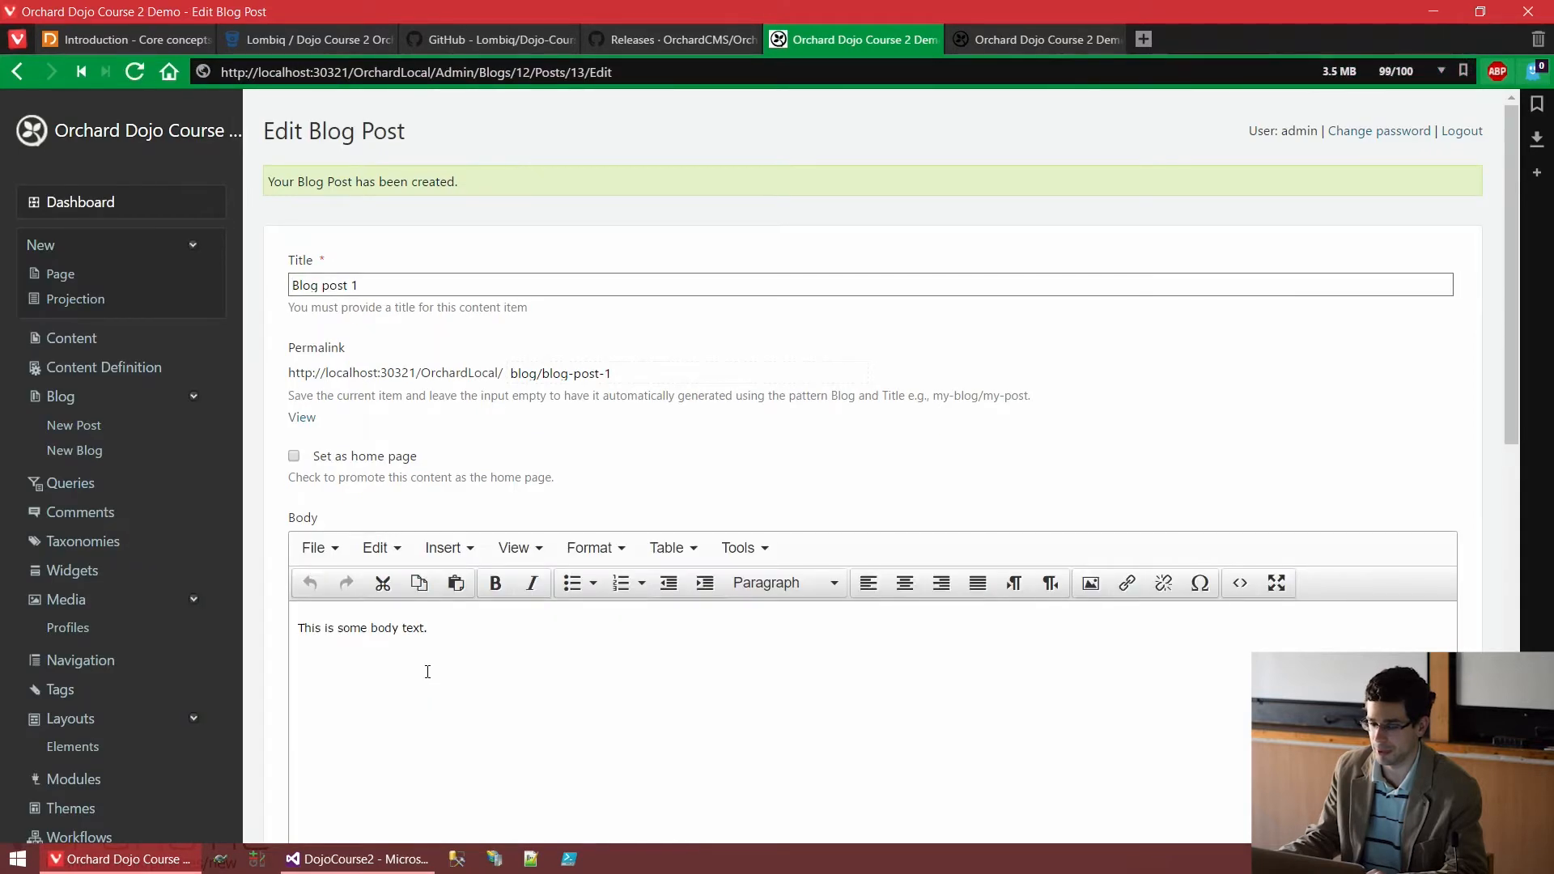
# - Reload the Blog page on the site's front end and open "Blog post 1"
pyautogui.click(980, 50)
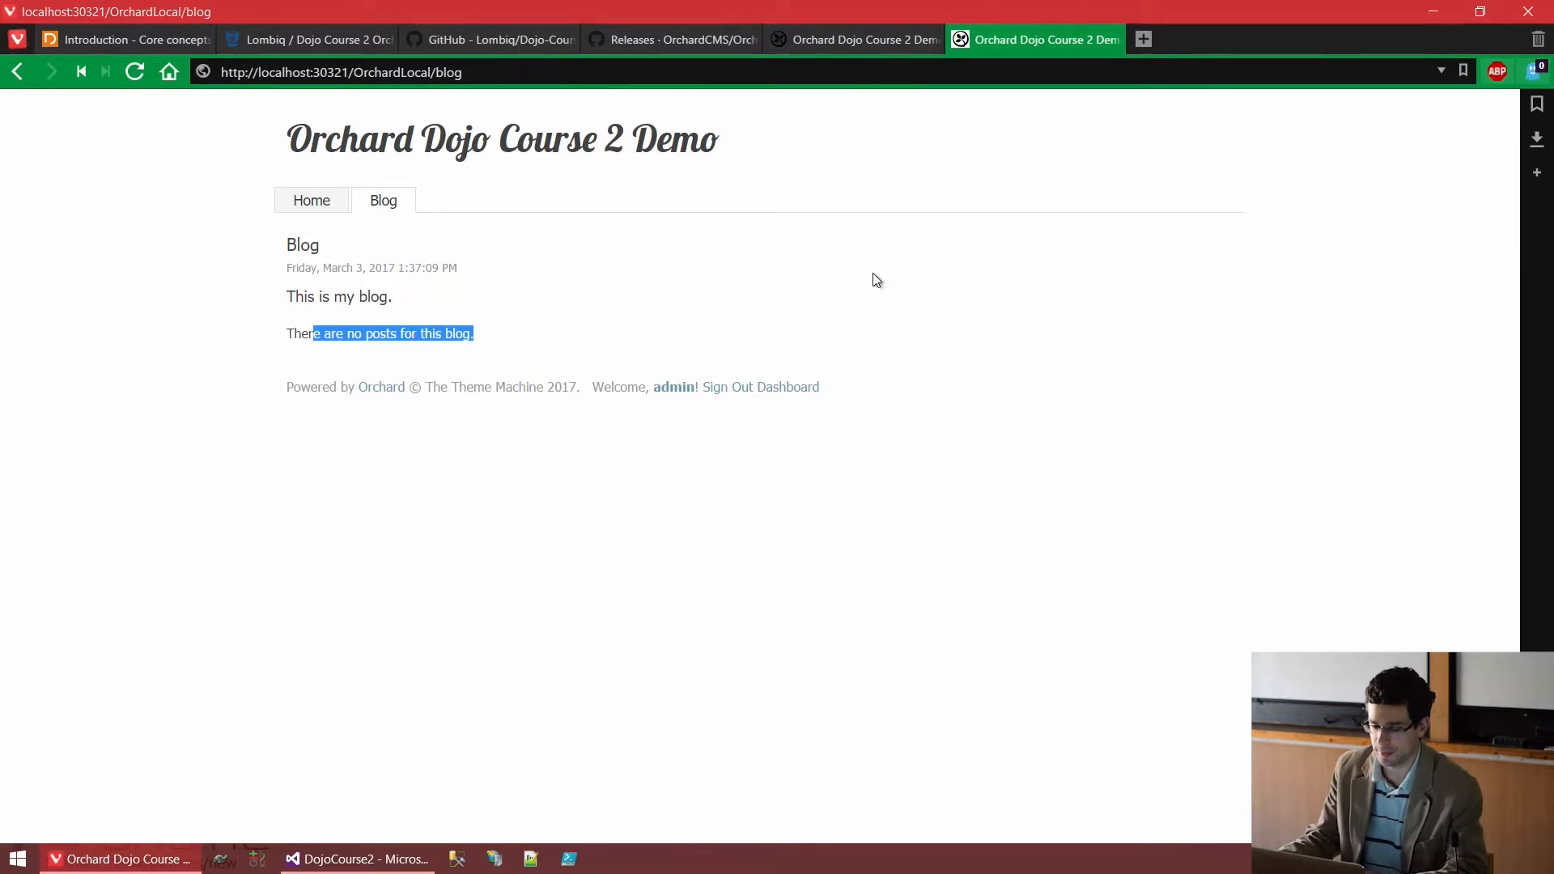
pyautogui.press('F5')
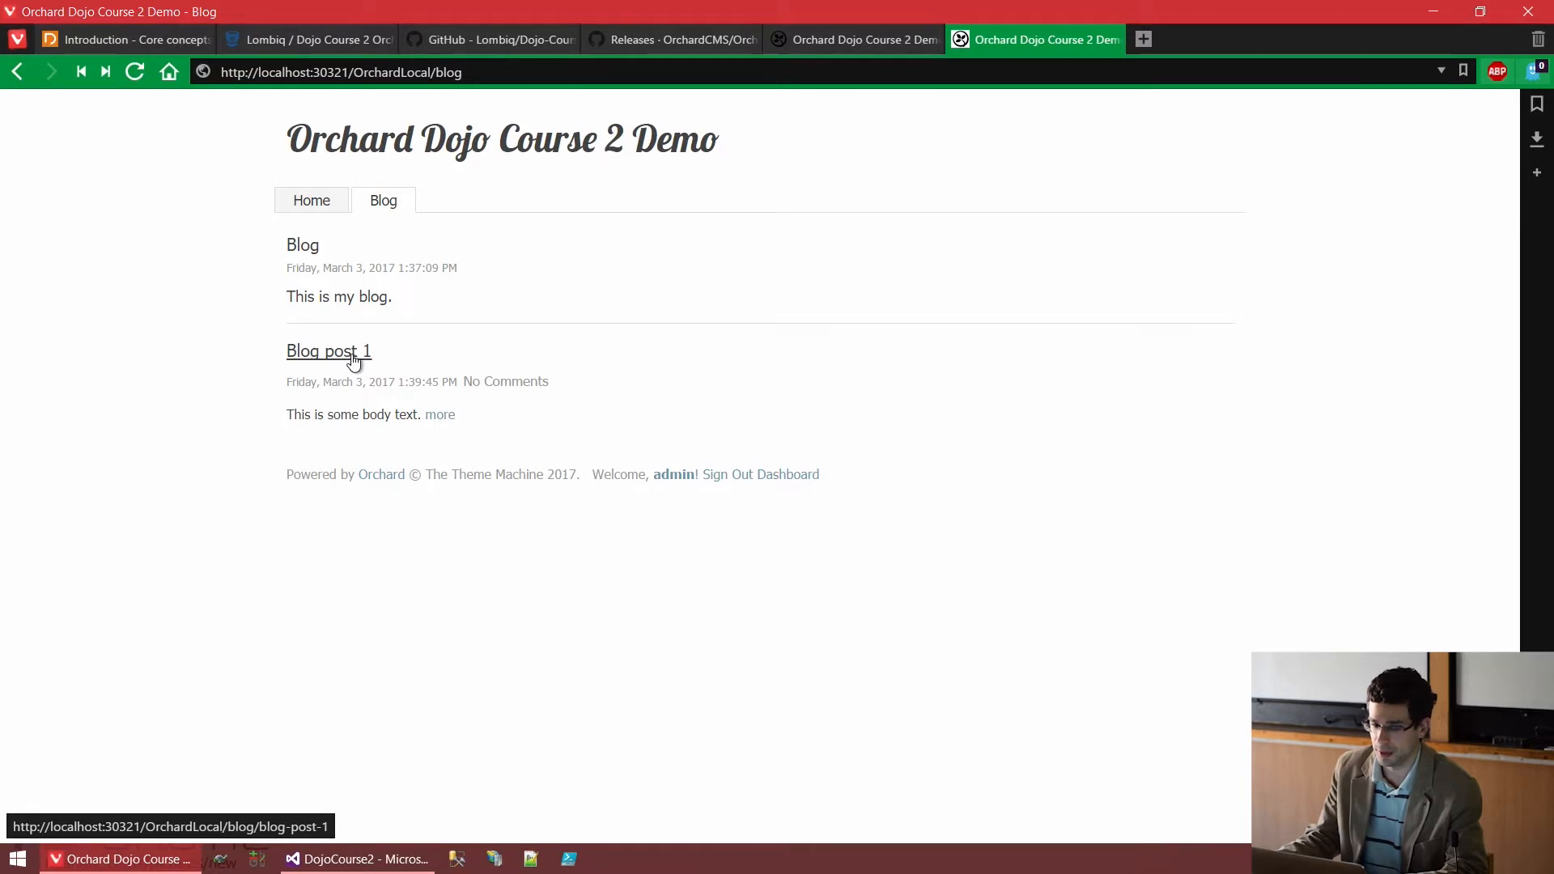
pyautogui.click(353, 356)
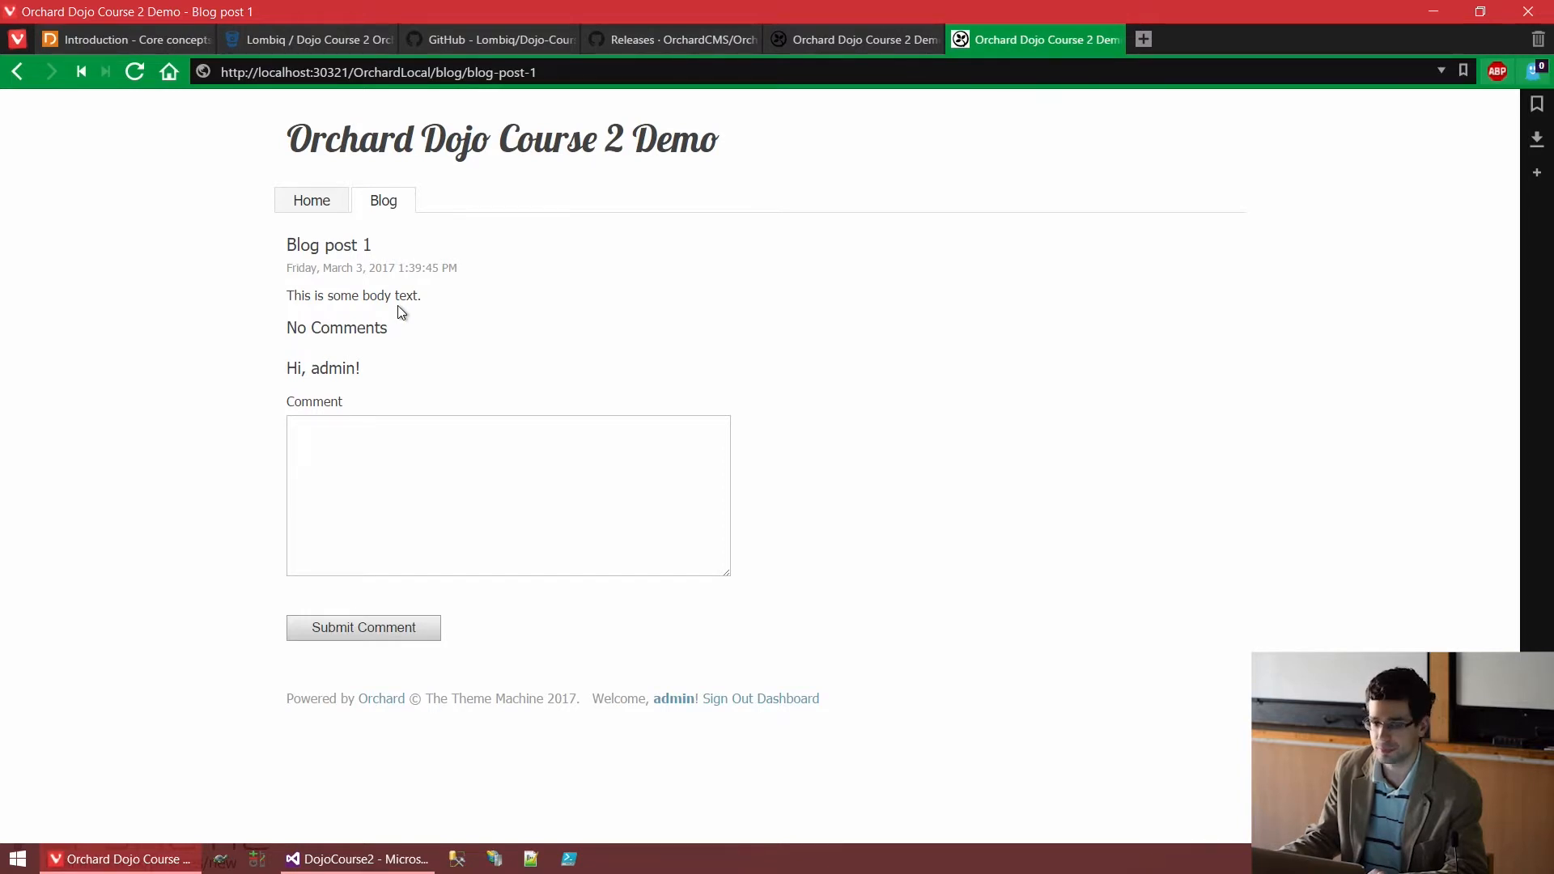
# - Submit the comment "This is a great blog post! You rock, man!" on the blog post
pyautogui.click(512, 443)
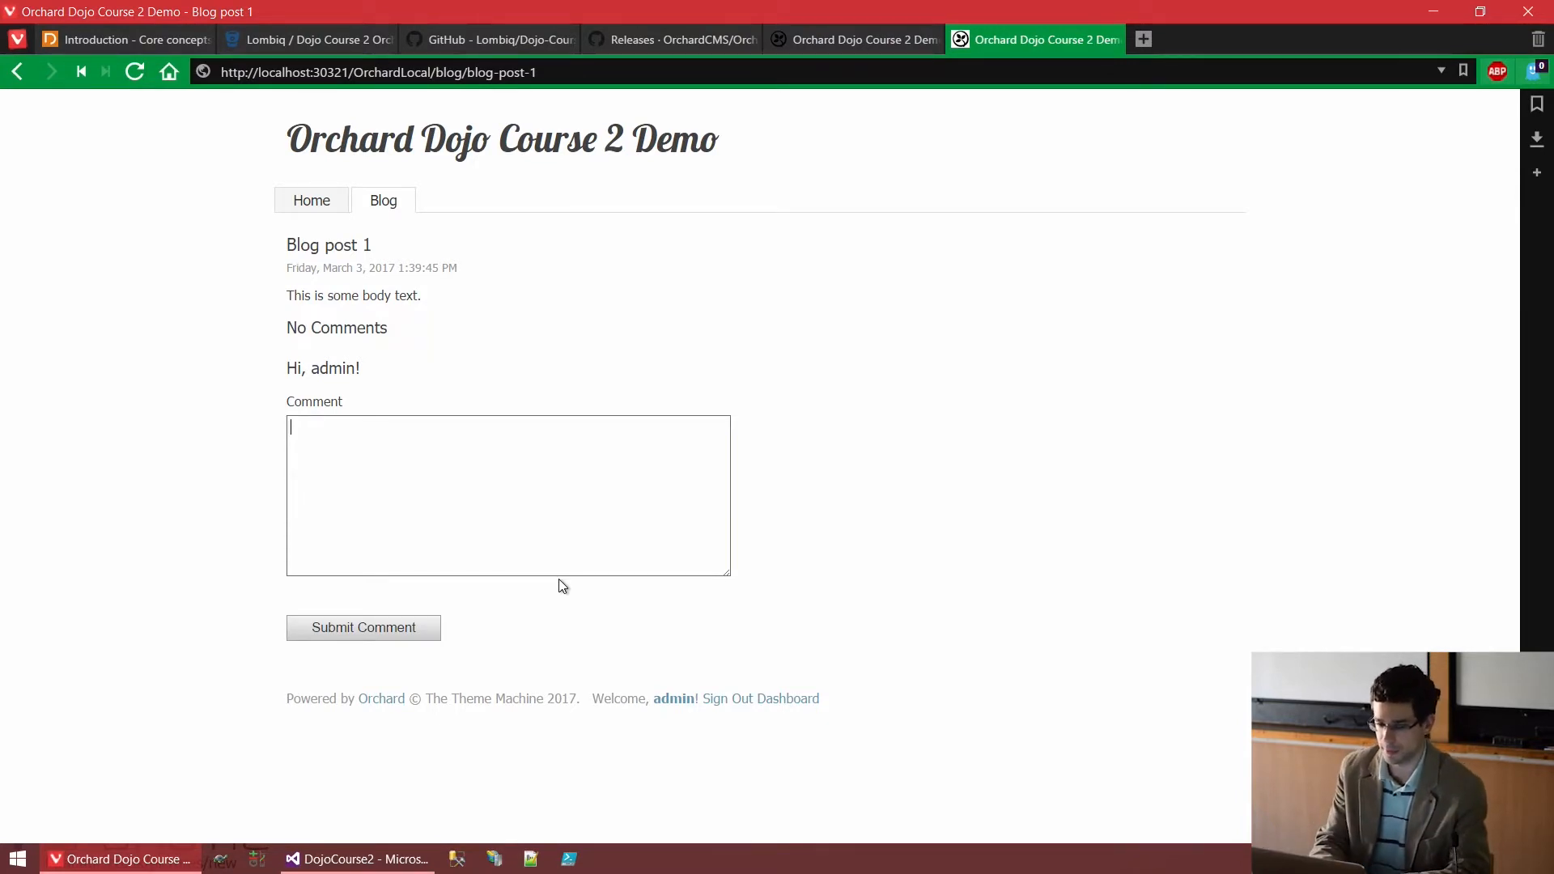
pyautogui.write('his is a great blog post! Y')
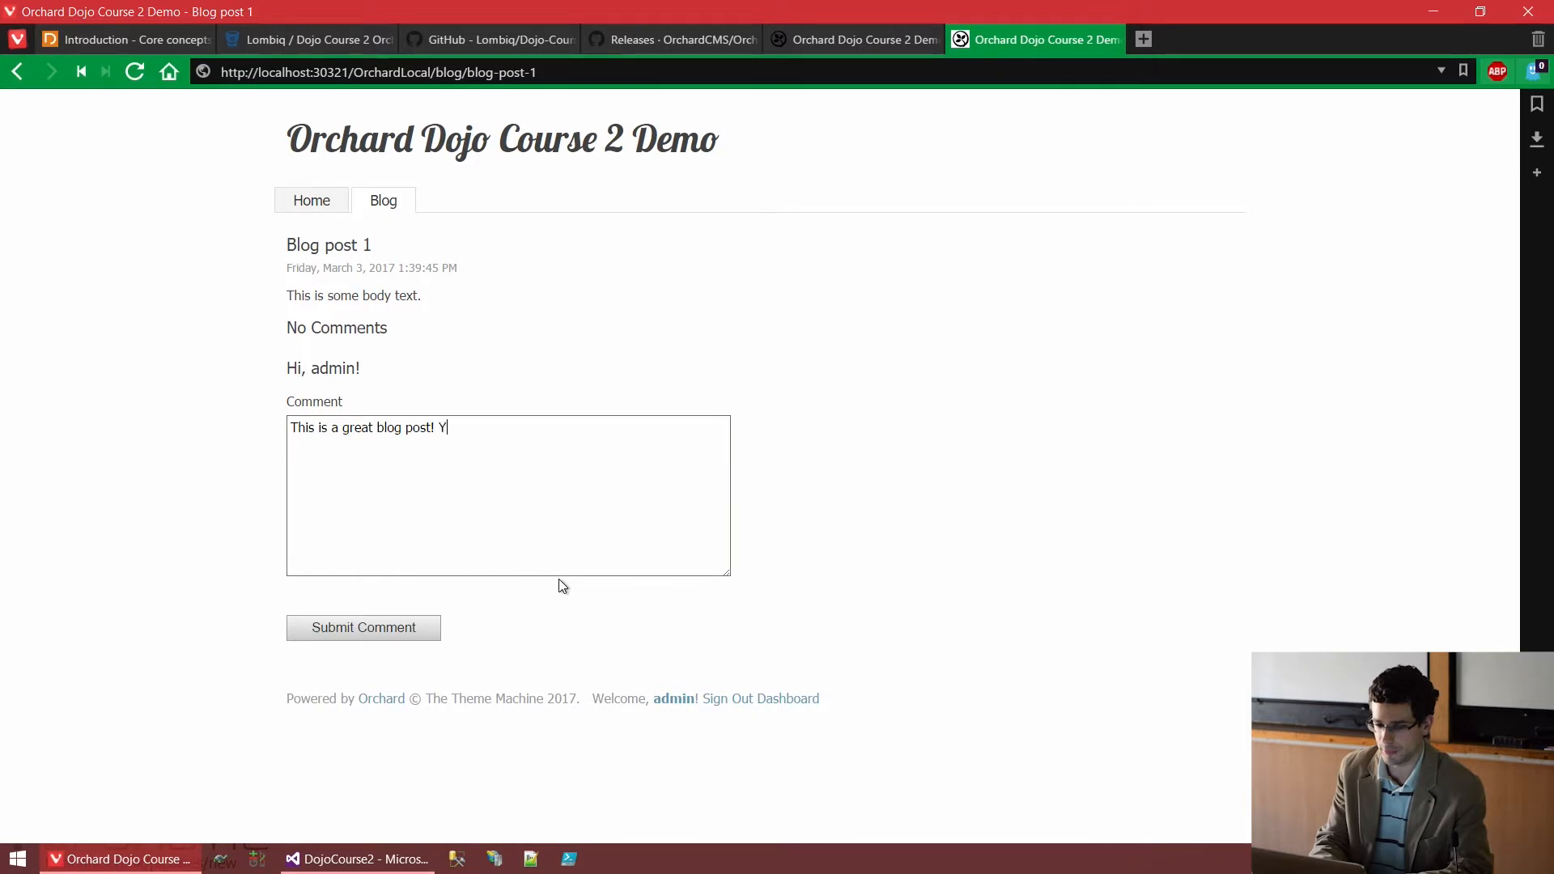
pyautogui.write('ou rock, man!')
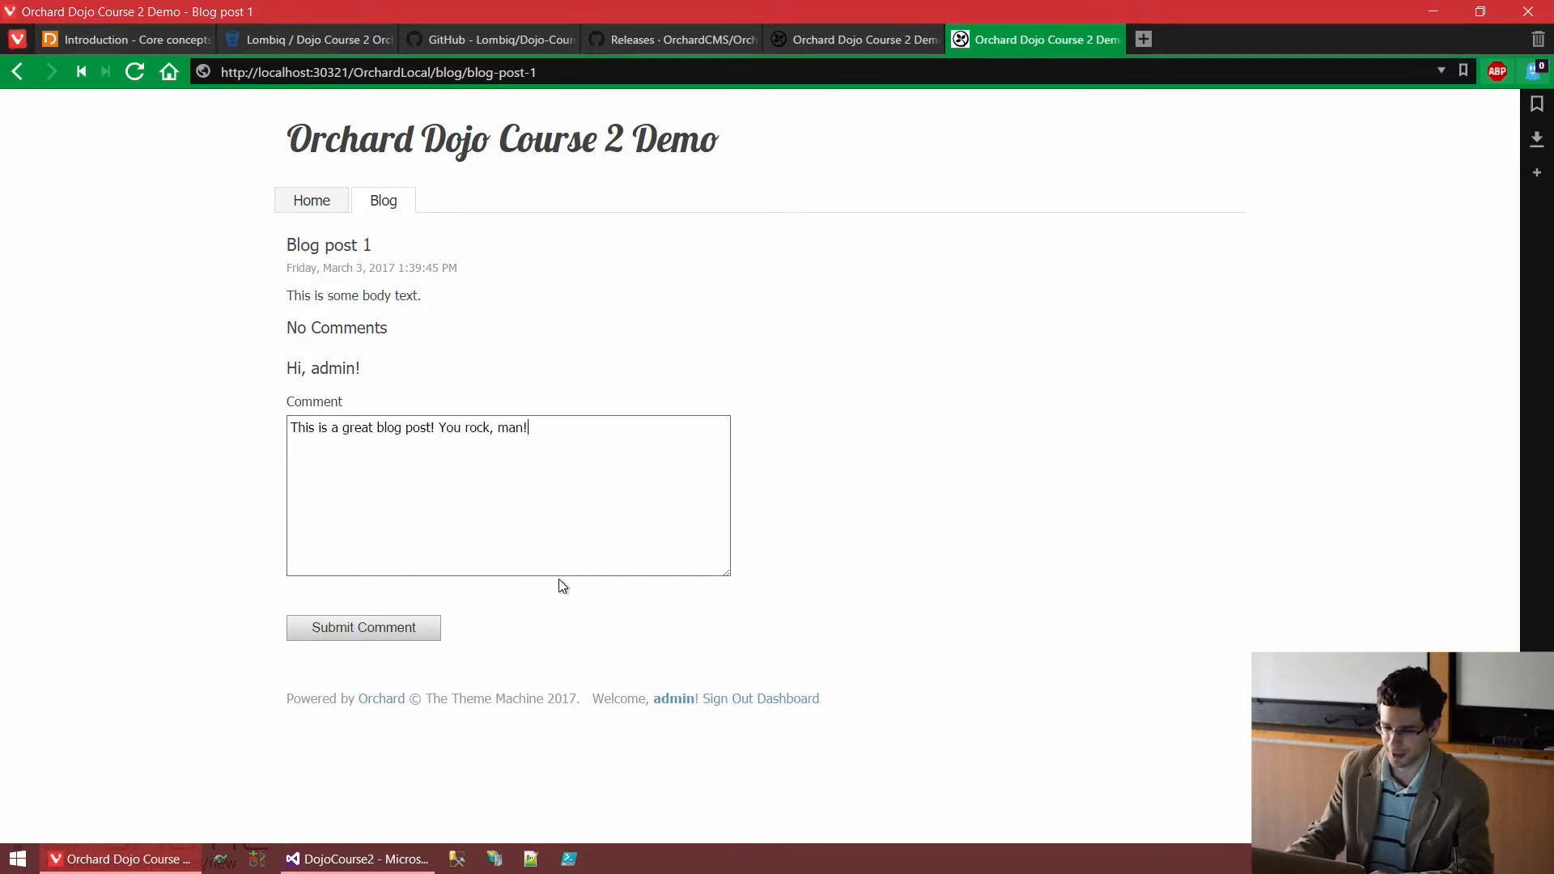
pyautogui.click(377, 633)
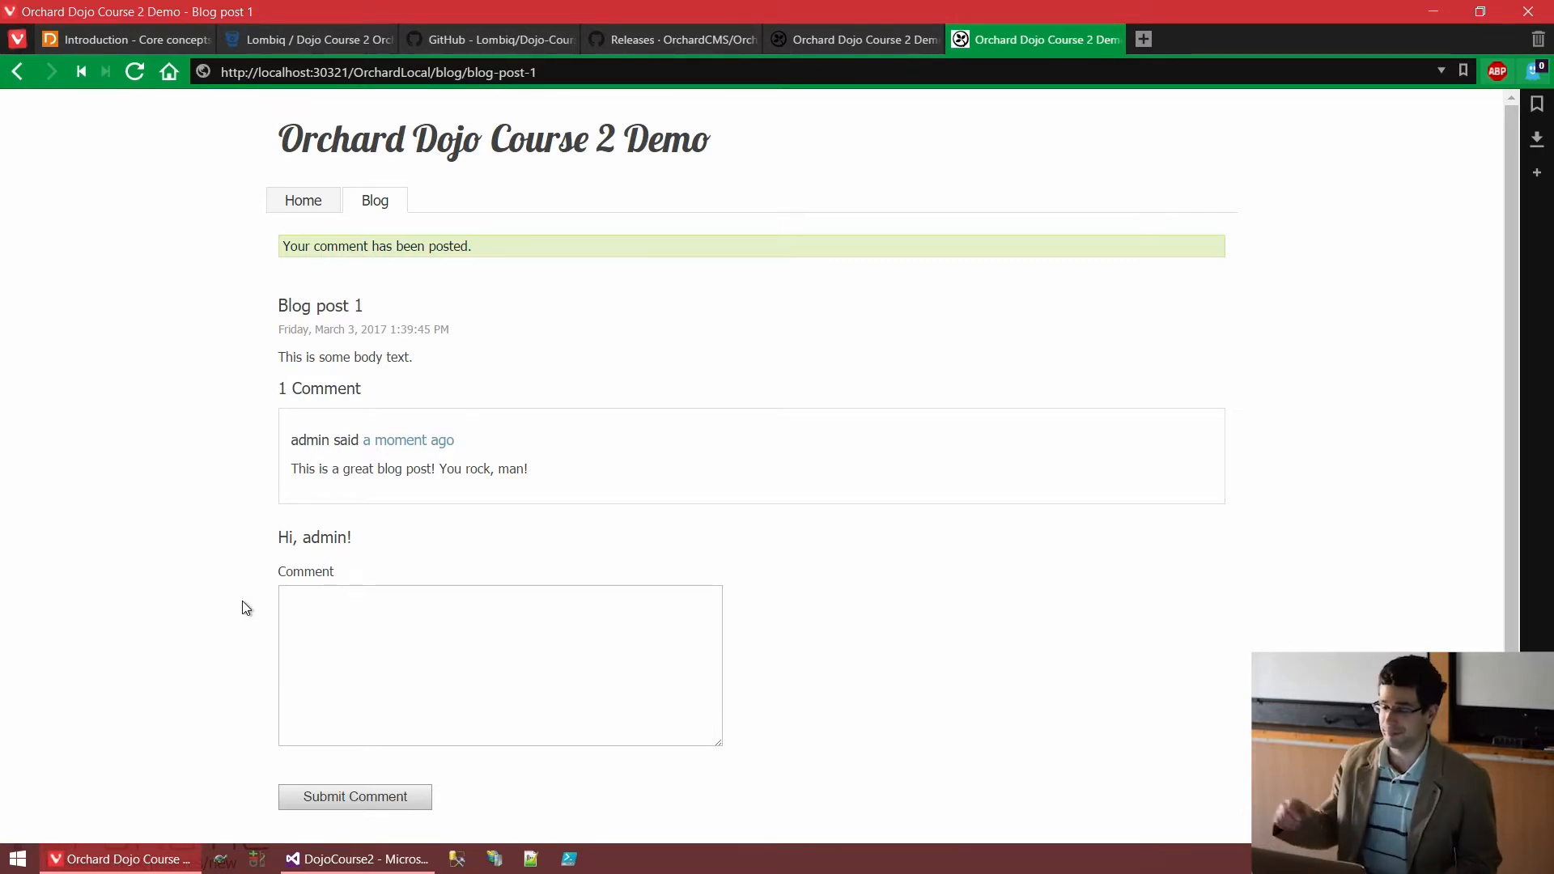
# - Open the comment list in the admin area and unapprove the comment on "Blog post 1"
pyautogui.click(843, 52)
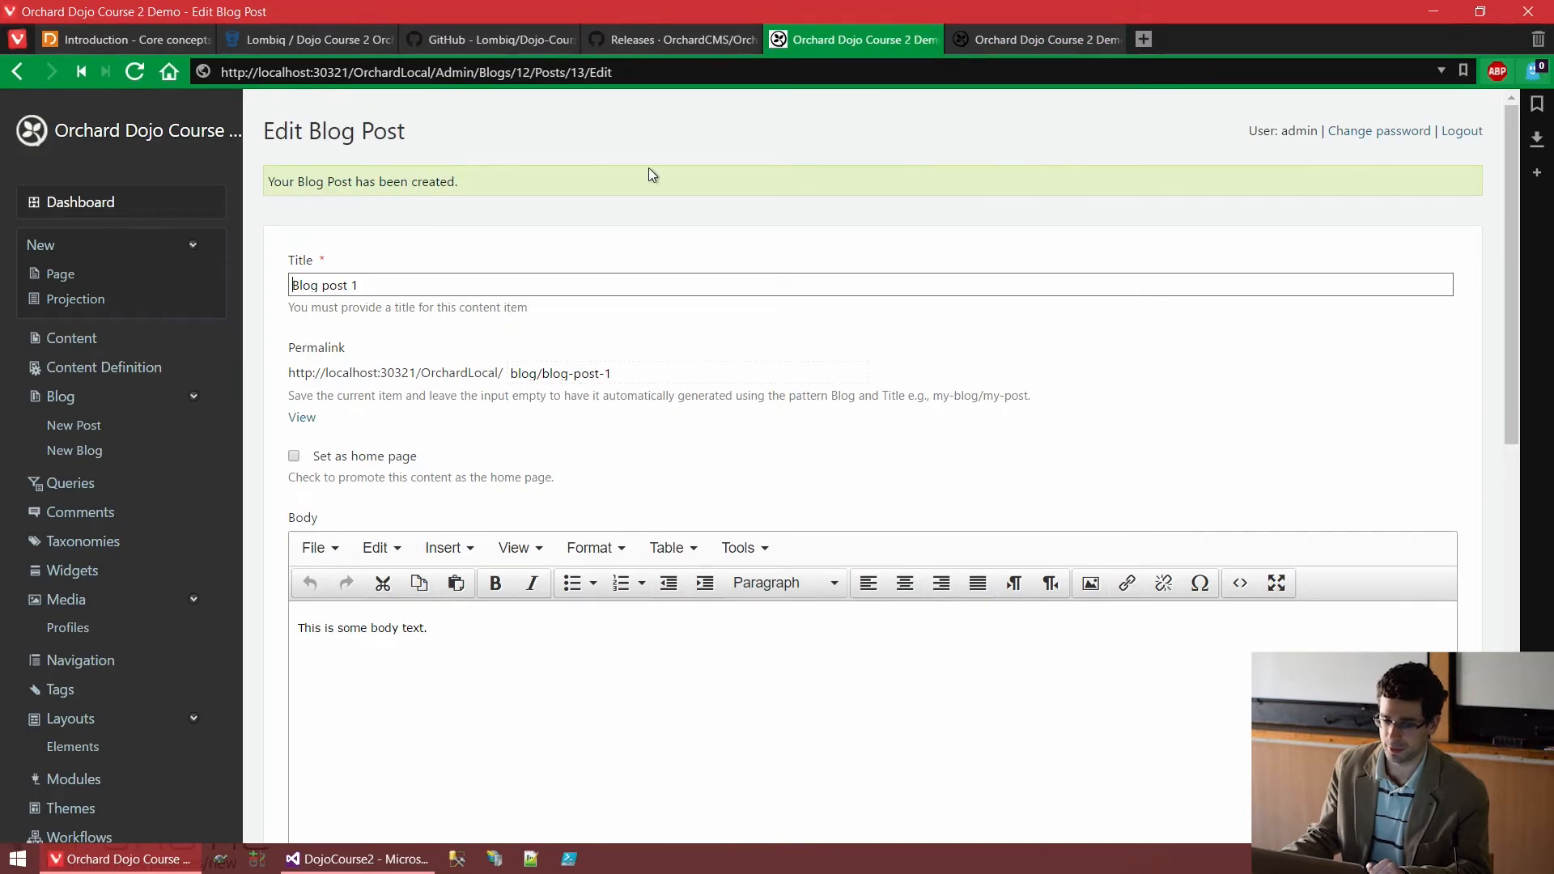
pyautogui.click(107, 511)
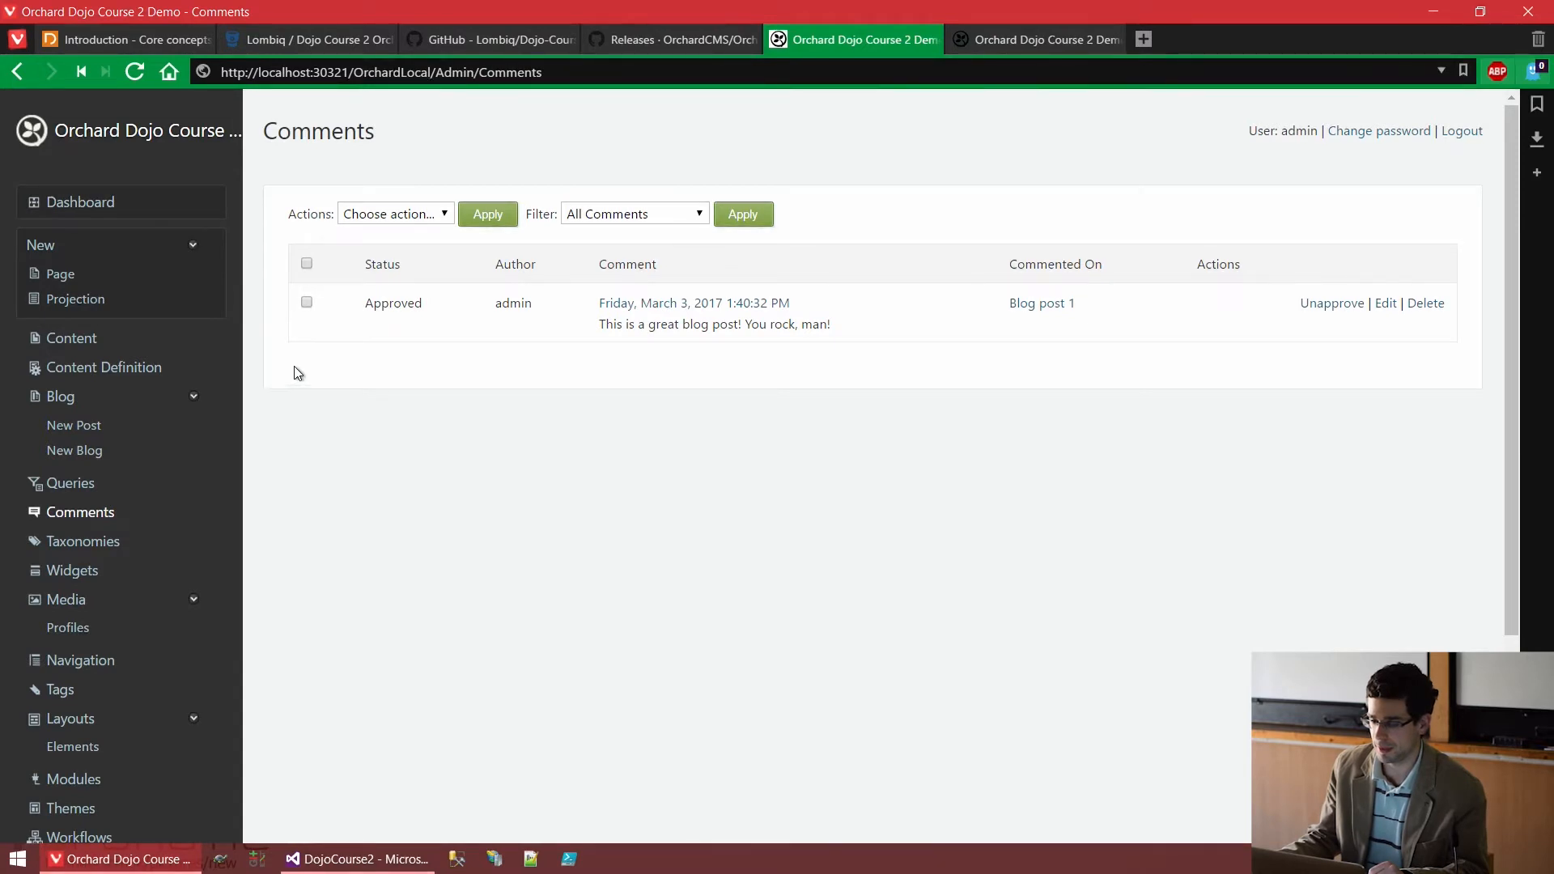
pyautogui.doubleClick(398, 306)
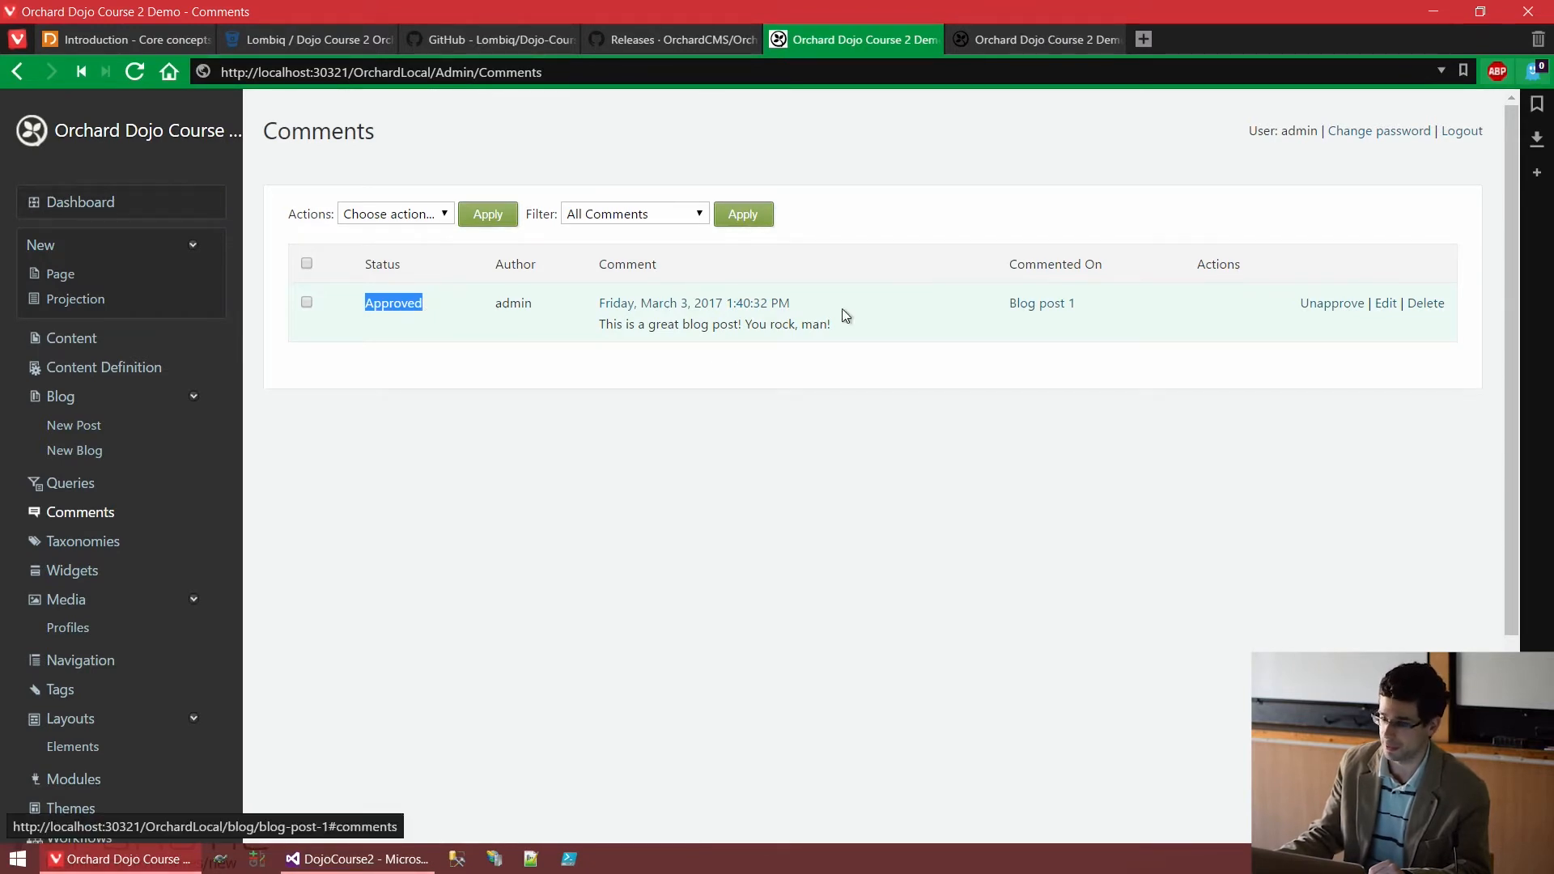
pyautogui.click(1321, 305)
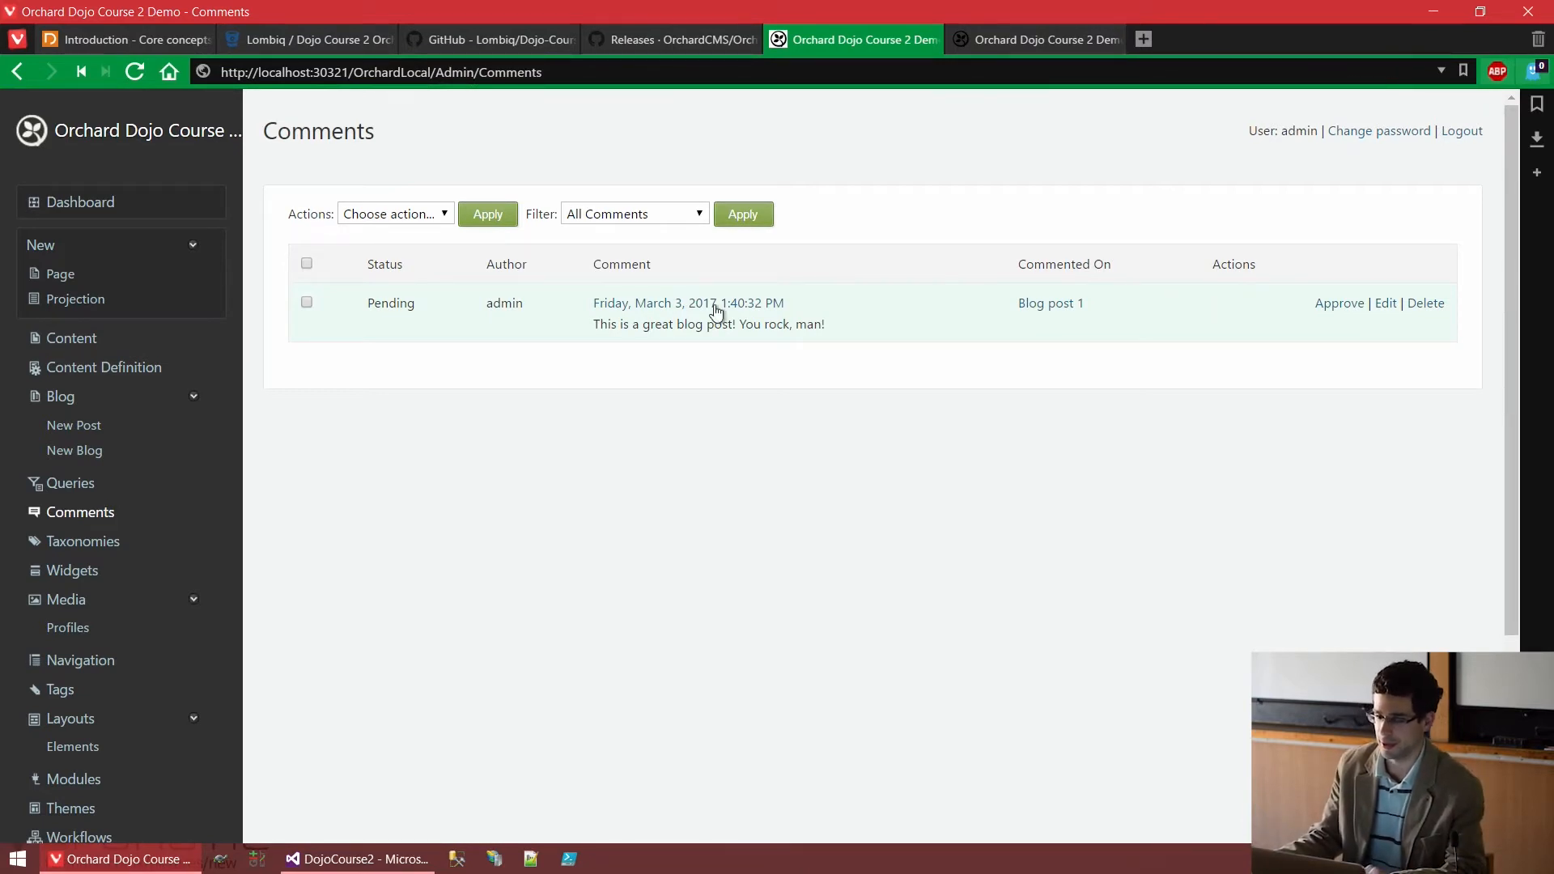
pyautogui.doubleClick(381, 305)
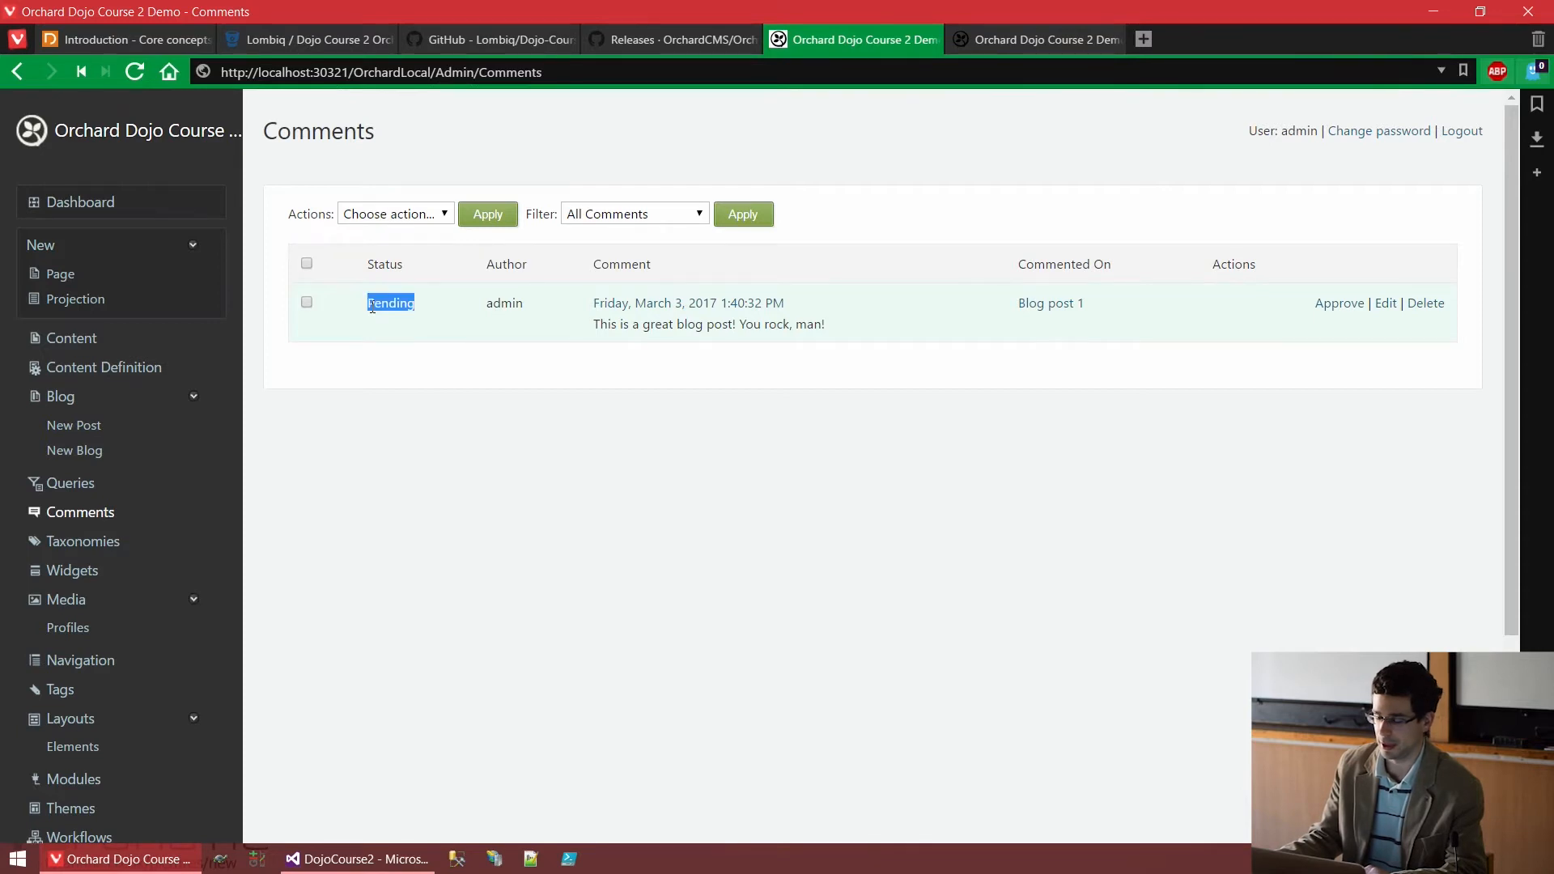
# - Reload the post on the front end, and approve its comment again in the admin comment list
pyautogui.click(1008, 36)
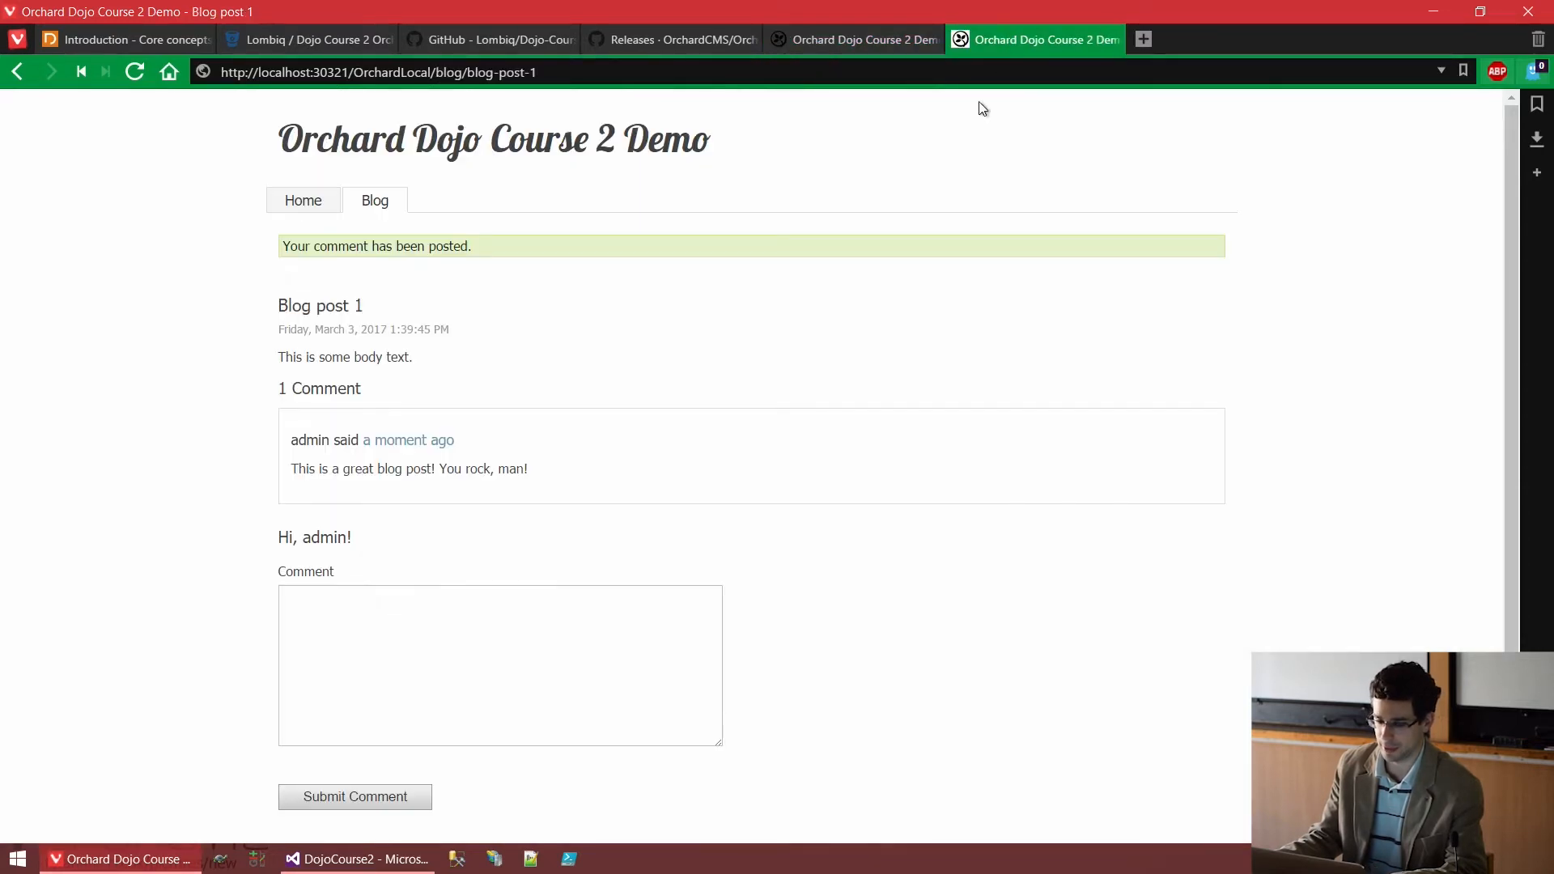
pyautogui.press('F5')
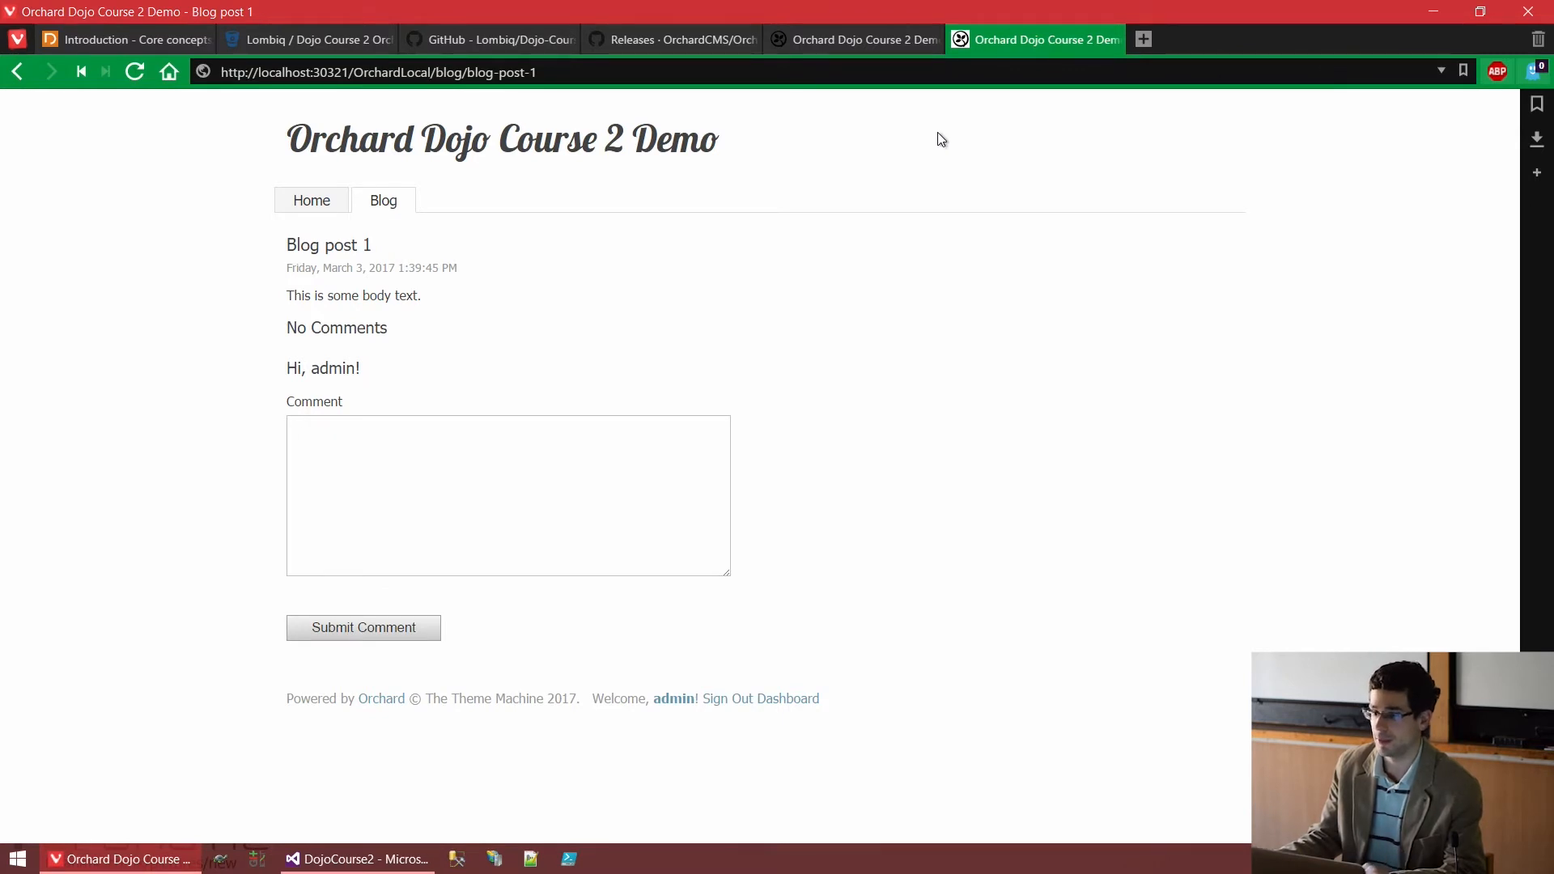
pyautogui.click(885, 44)
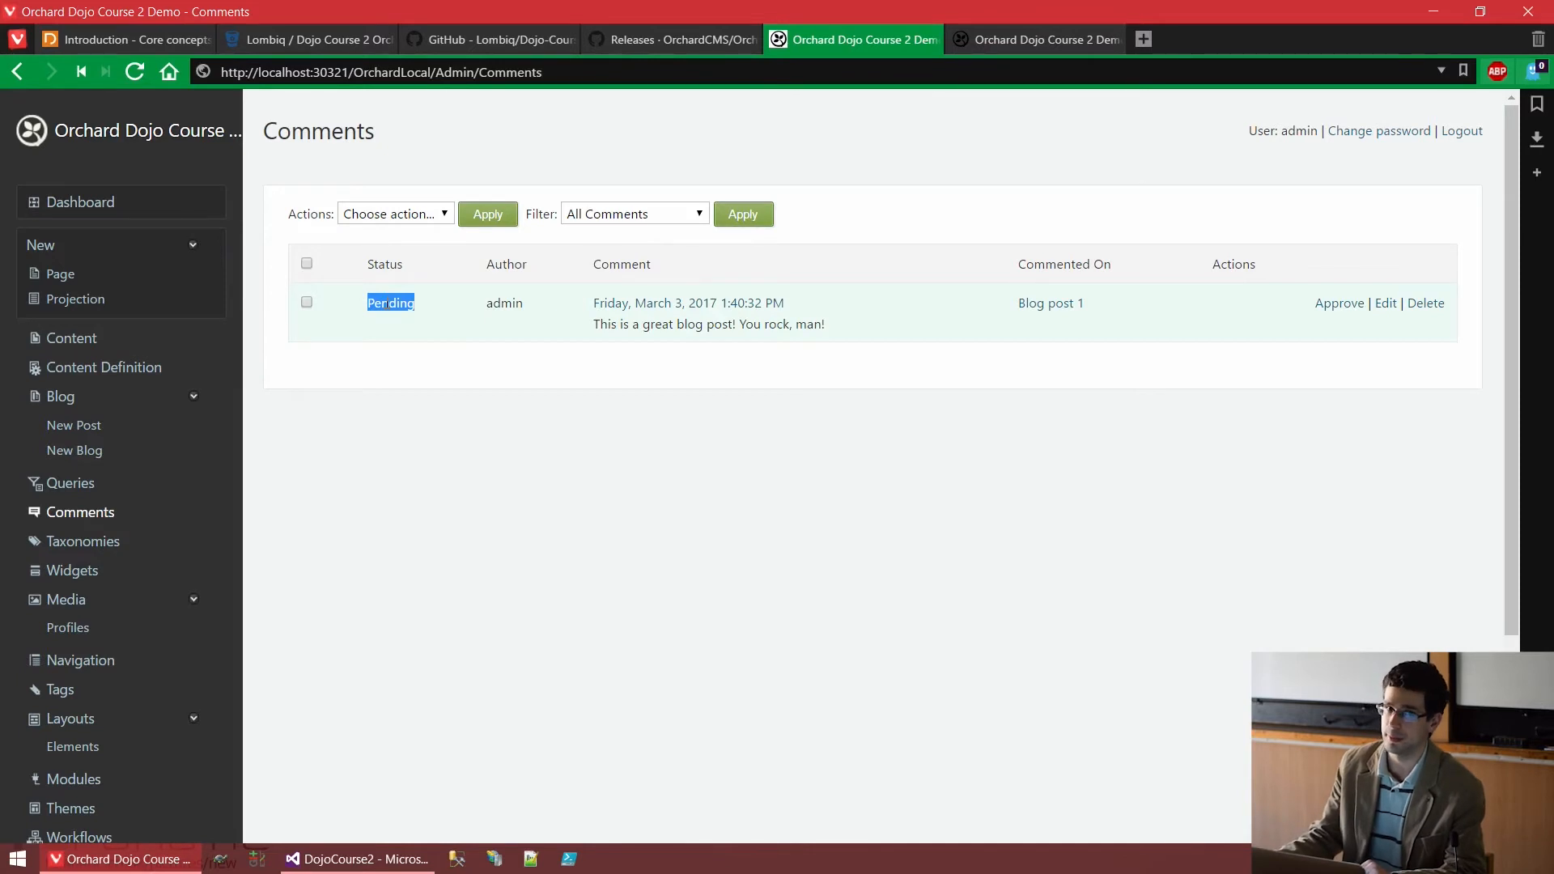
pyautogui.click(1325, 304)
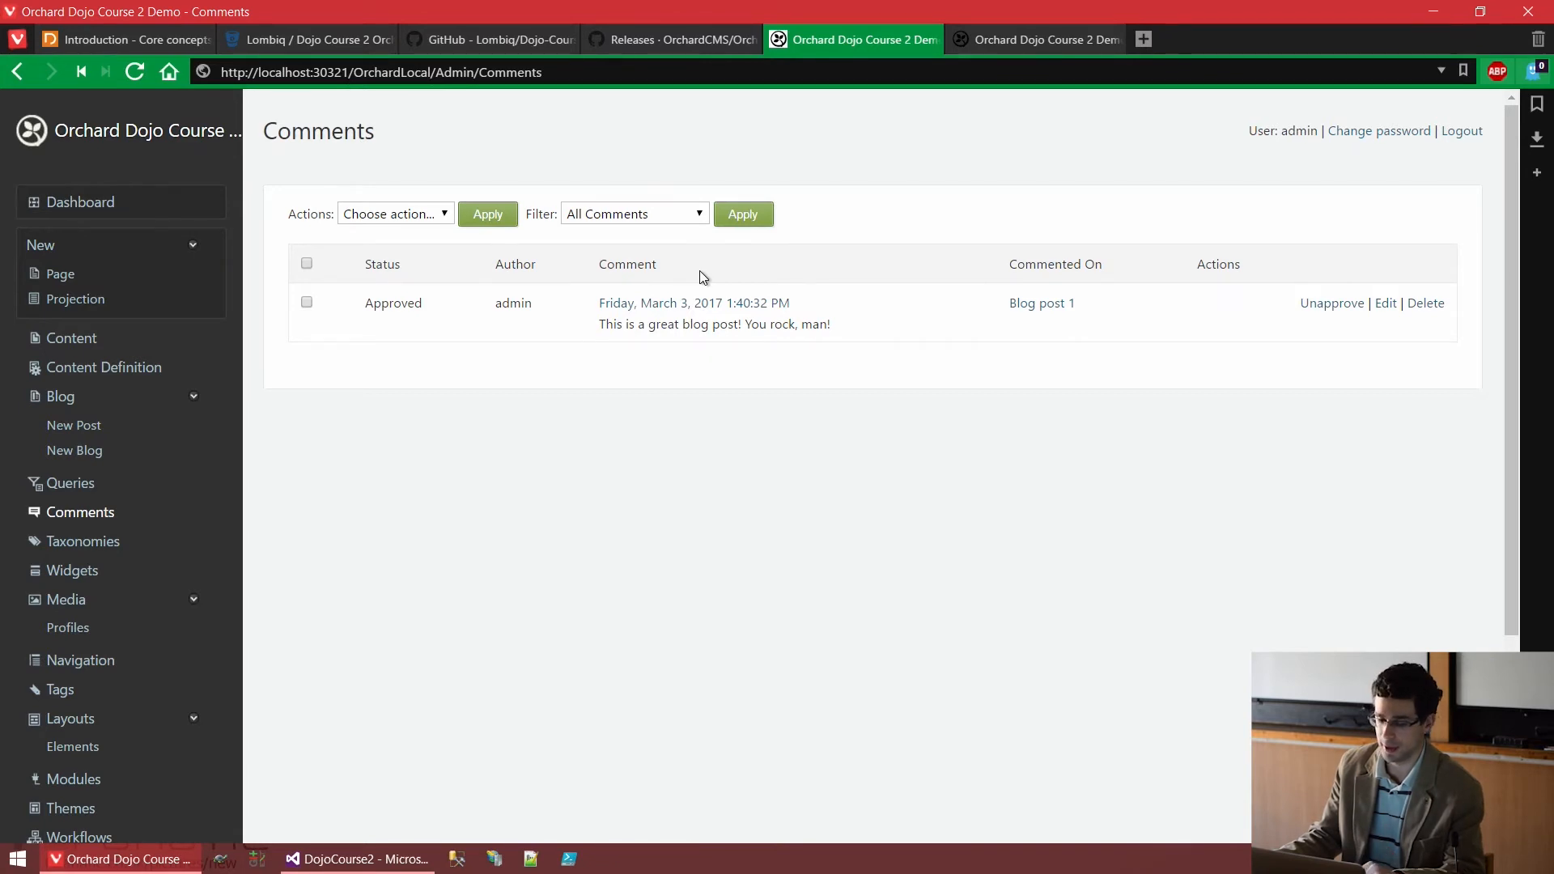
# - In the site's comment settings, enable "Comments must be approved before they appear" and read the note about comment notifications
pyautogui.scroll(-3, 702, 273)
pyautogui.scroll(-1, 701, 275)
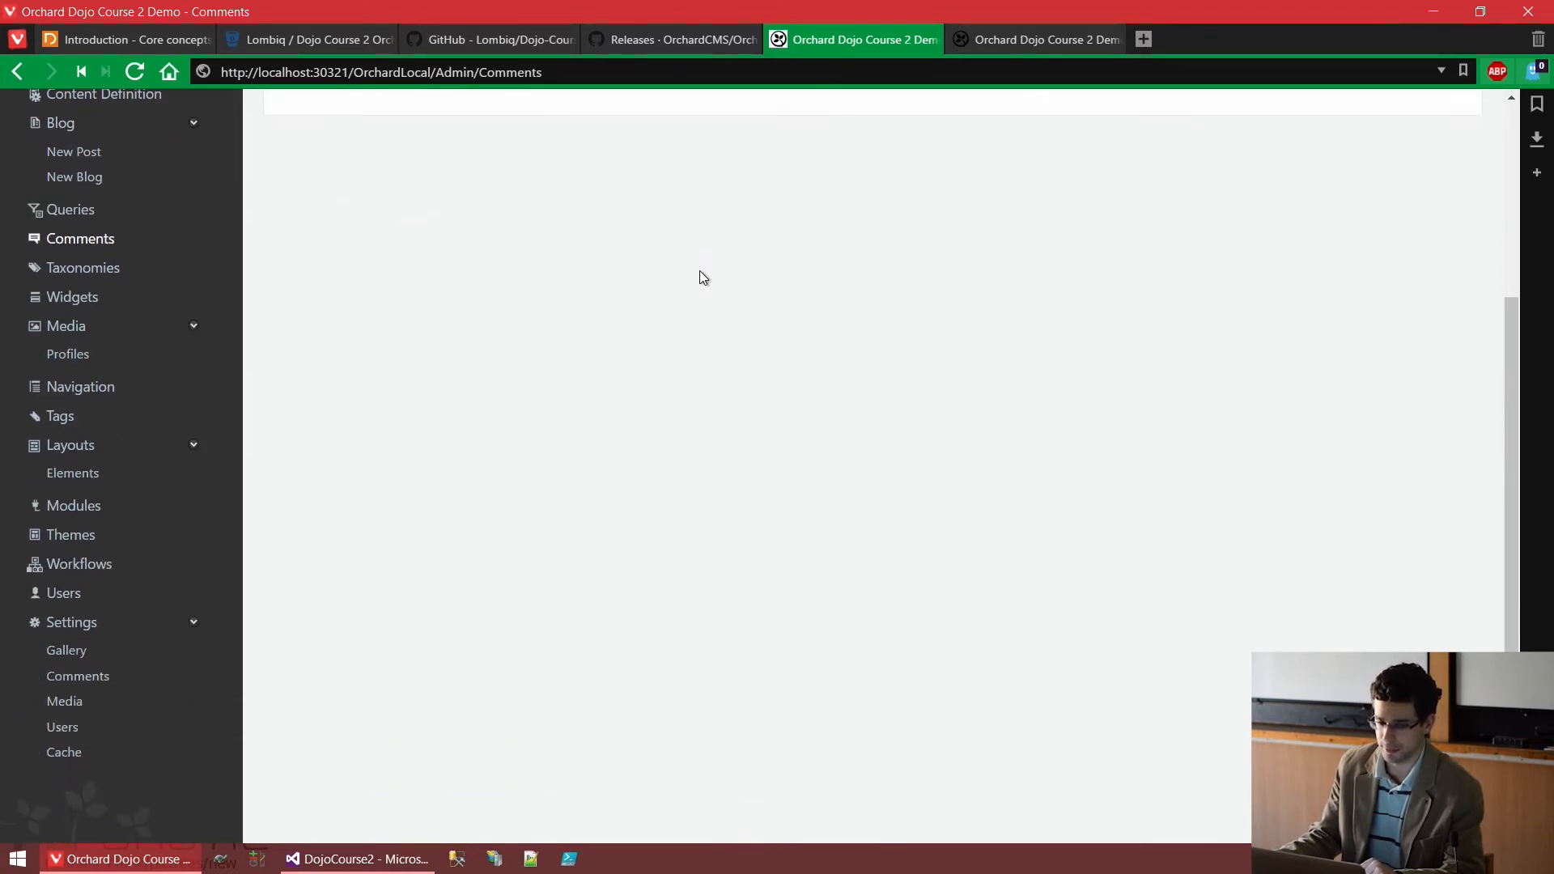
pyautogui.click(135, 694)
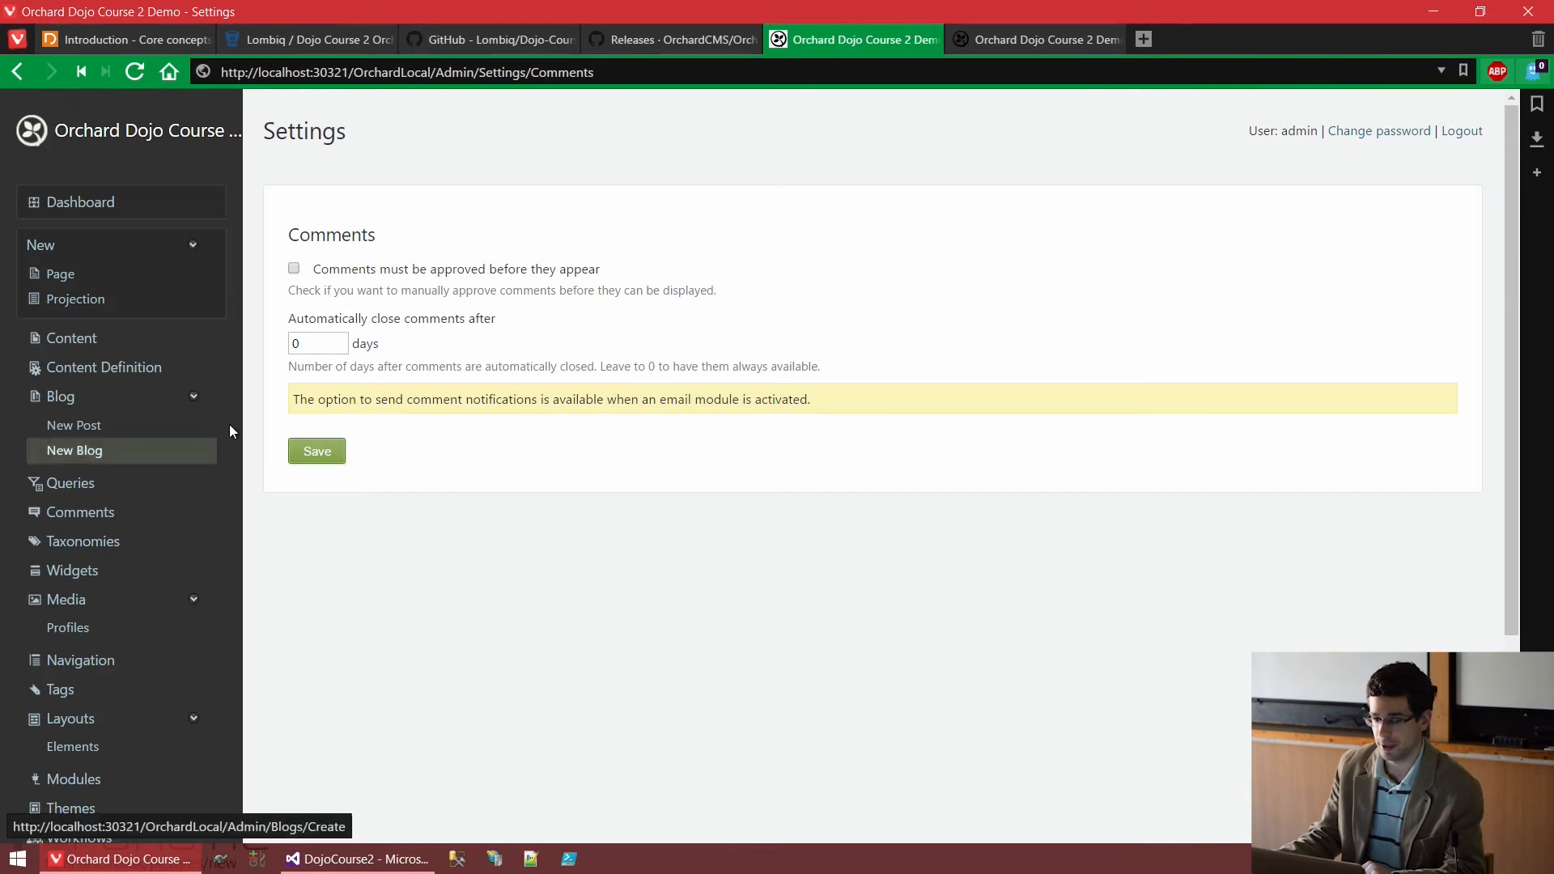
pyautogui.moveTo(306, 271); pyautogui.dragTo(672, 258)
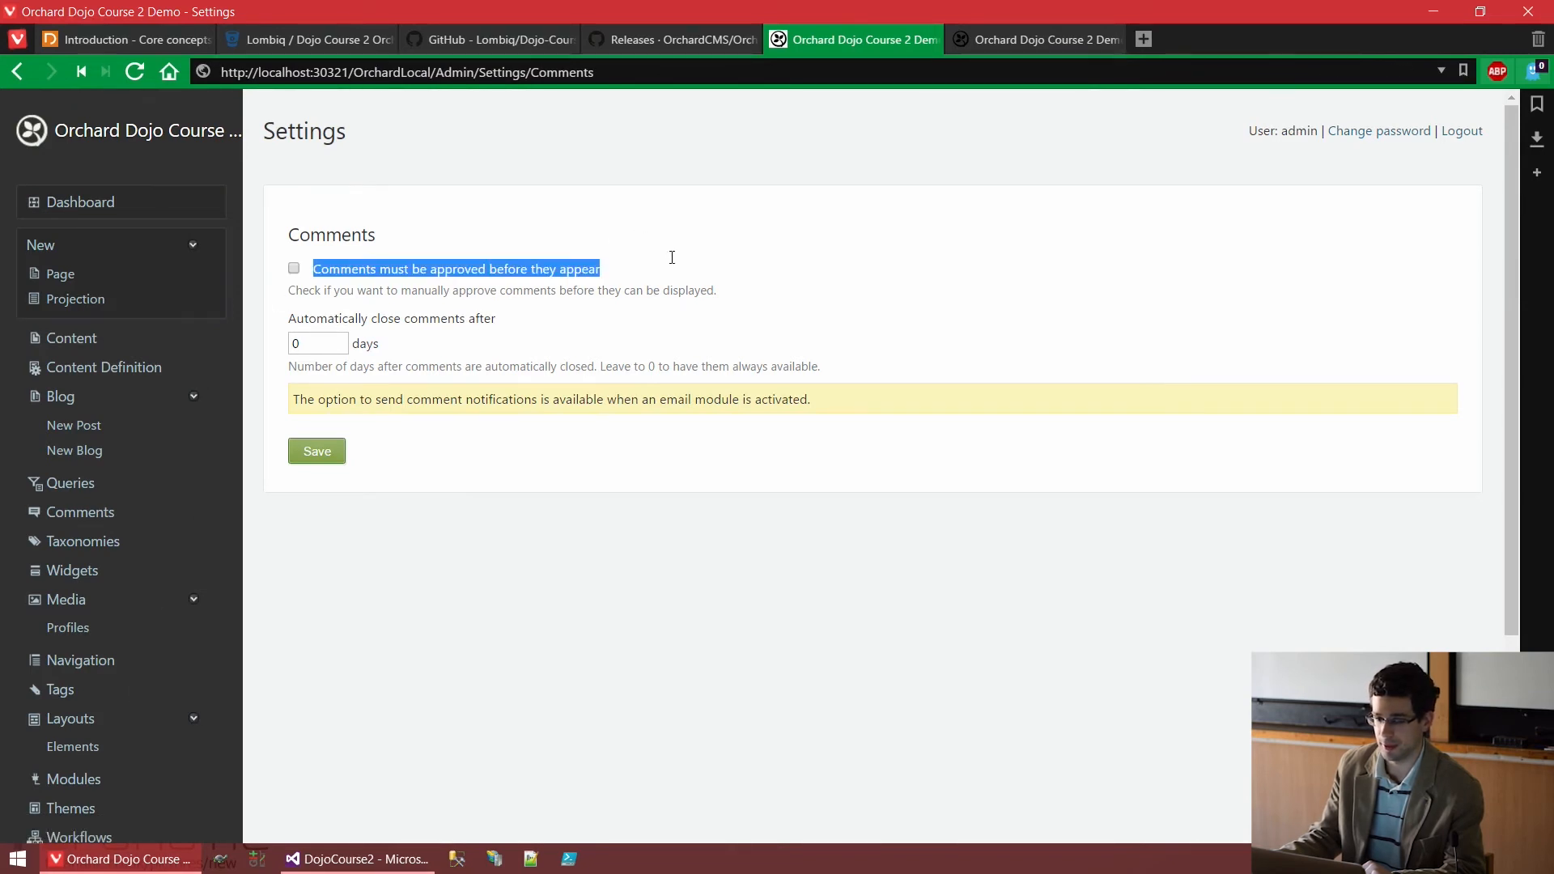
pyautogui.click(425, 272)
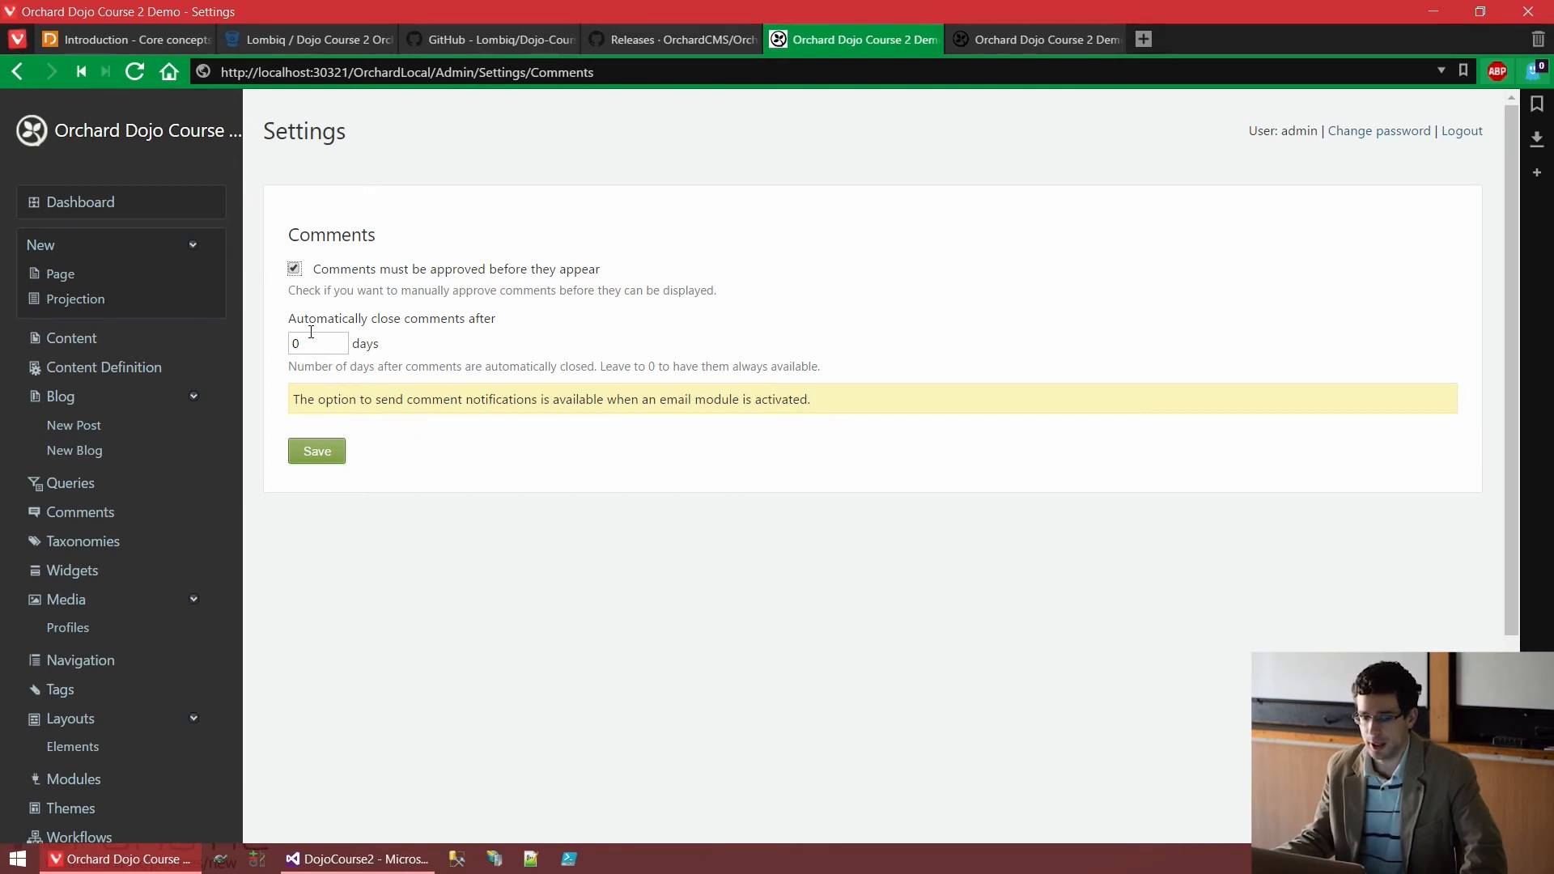
pyautogui.moveTo(299, 401); pyautogui.dragTo(811, 393)
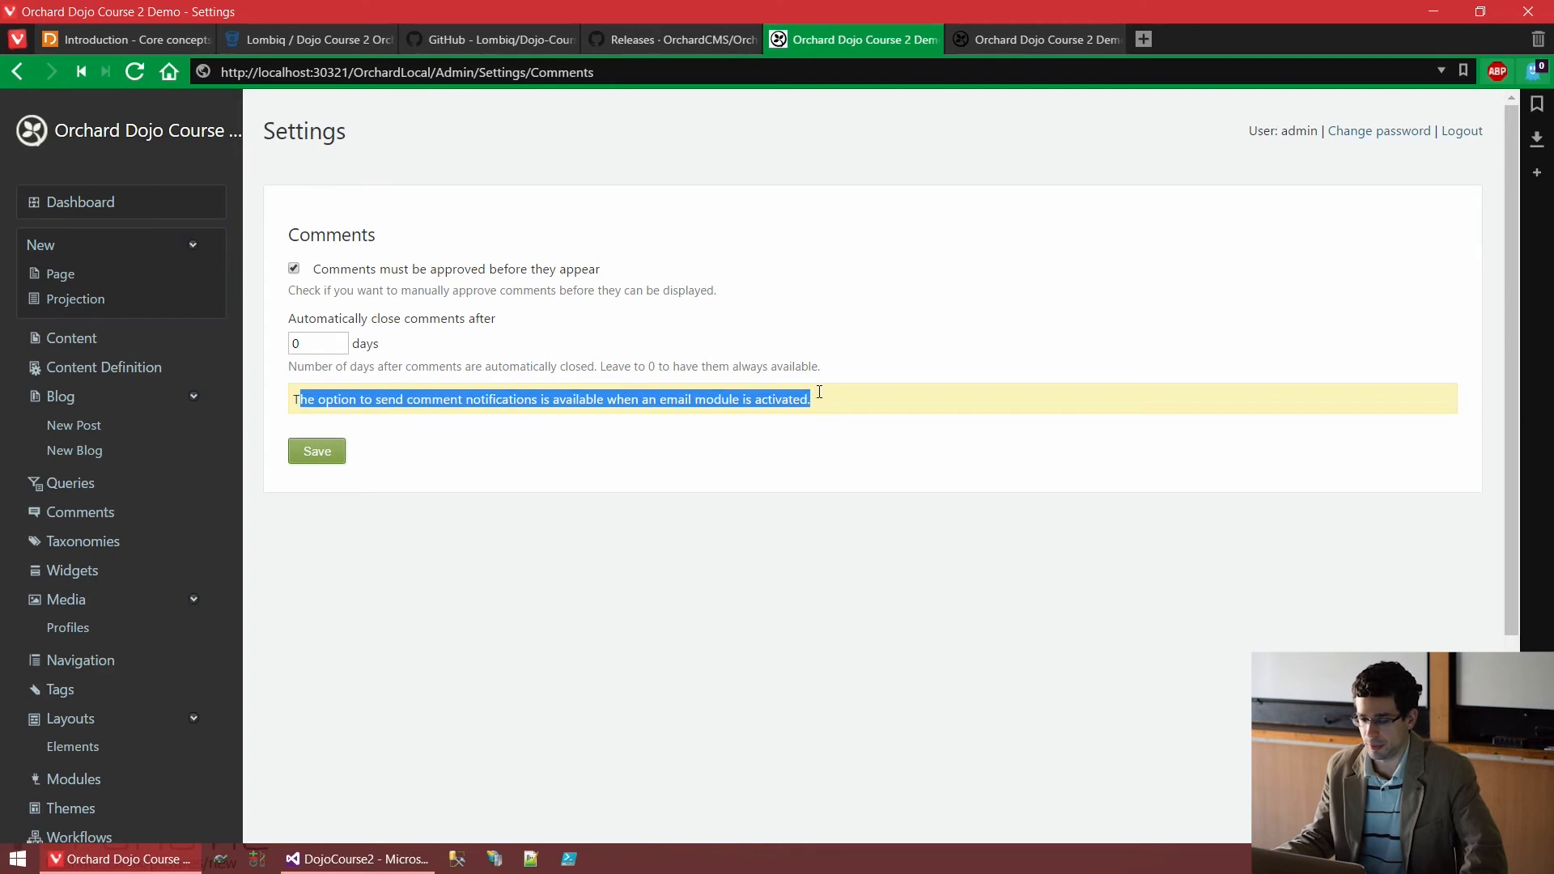
pyautogui.click(818, 392)
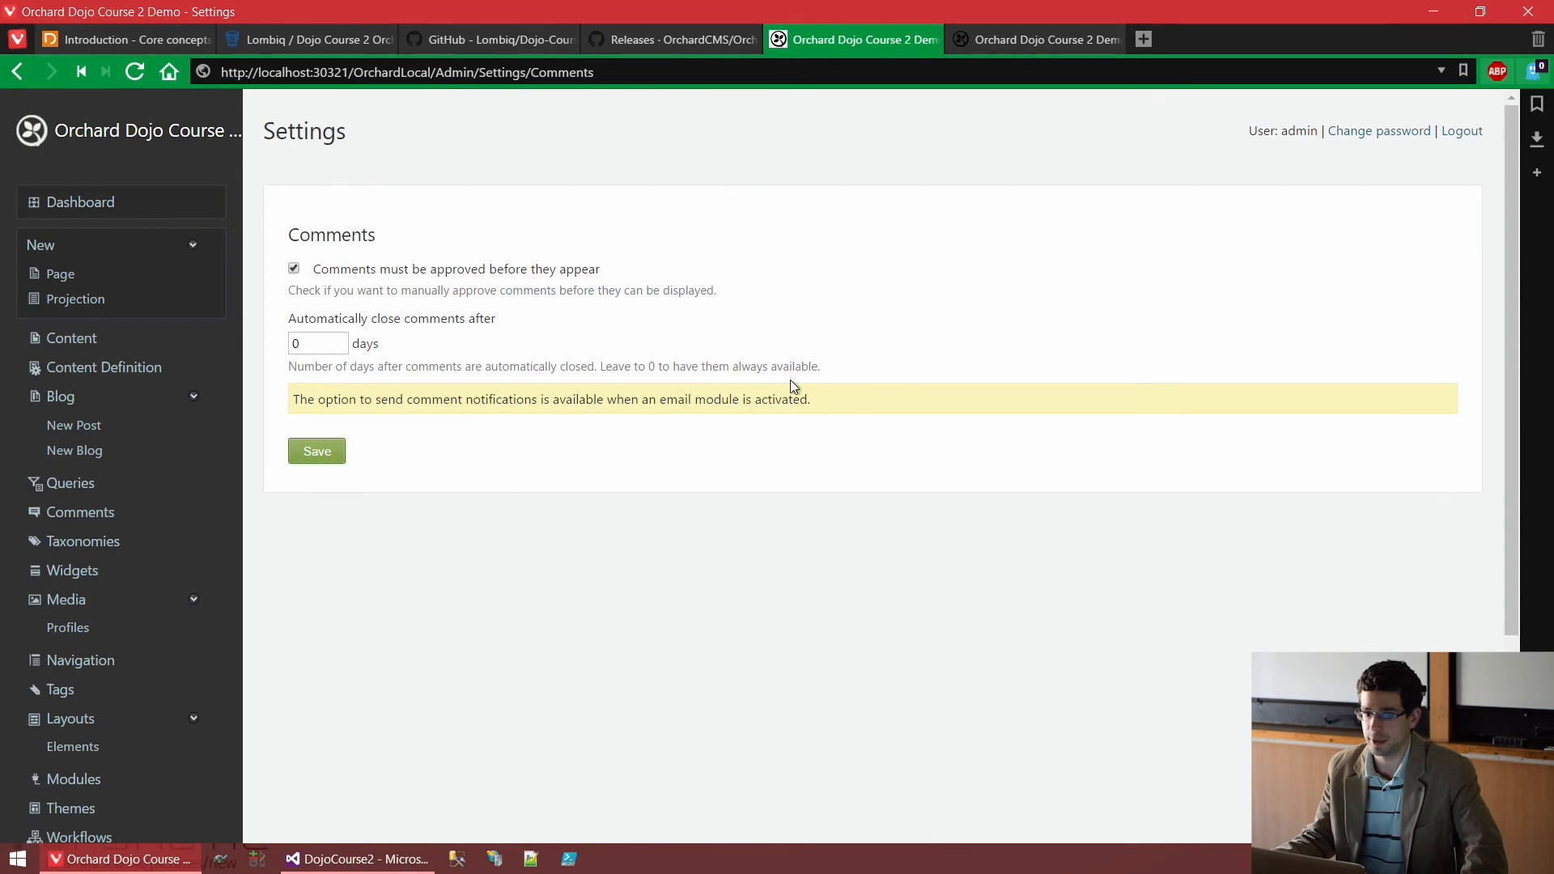
pyautogui.moveTo(845, 396); pyautogui.dragTo(296, 414)
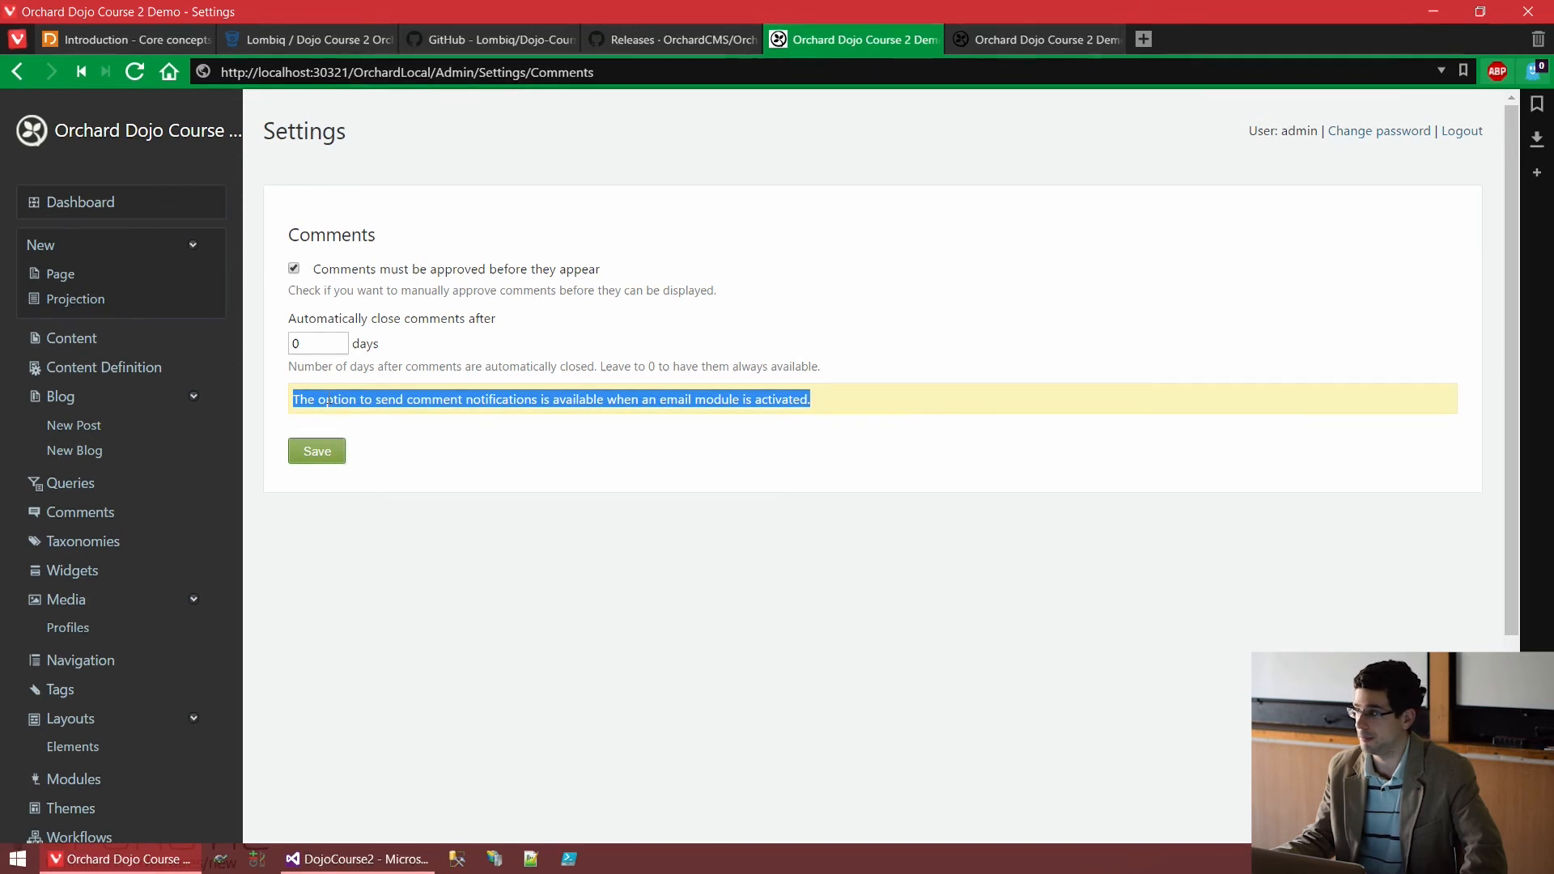
pyautogui.click(329, 395)
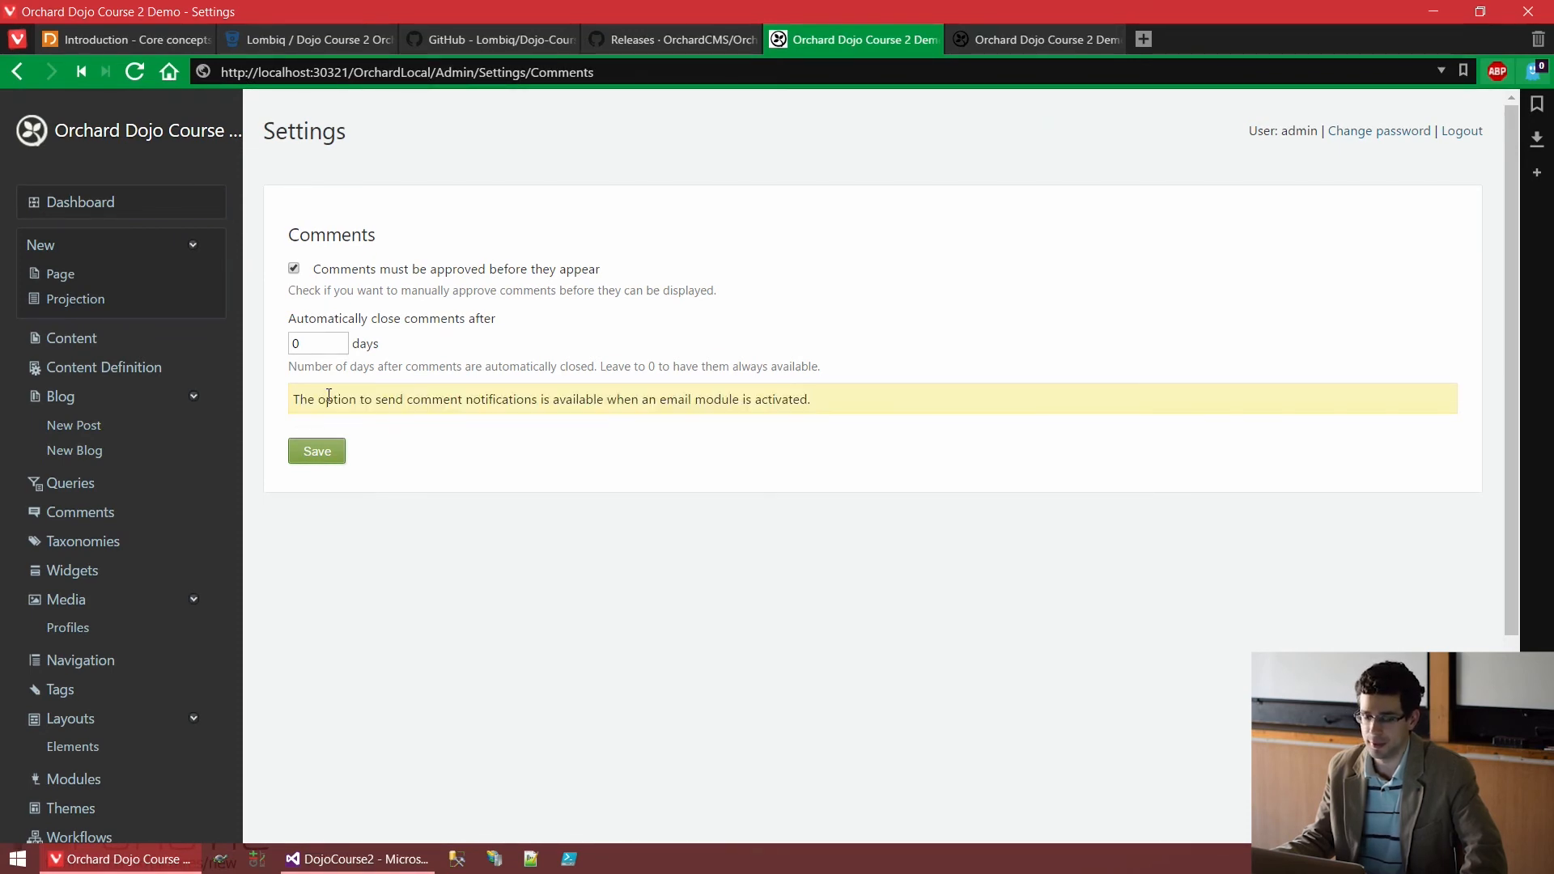